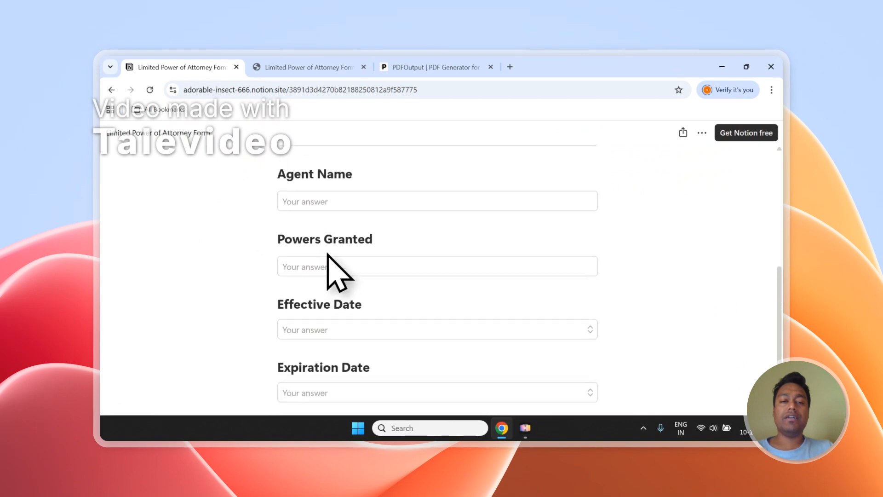
# Review the form's fields and the two submitted responses in the Limited Power of Attorney Form database.
pyautogui.scroll(-4, 329, 258)
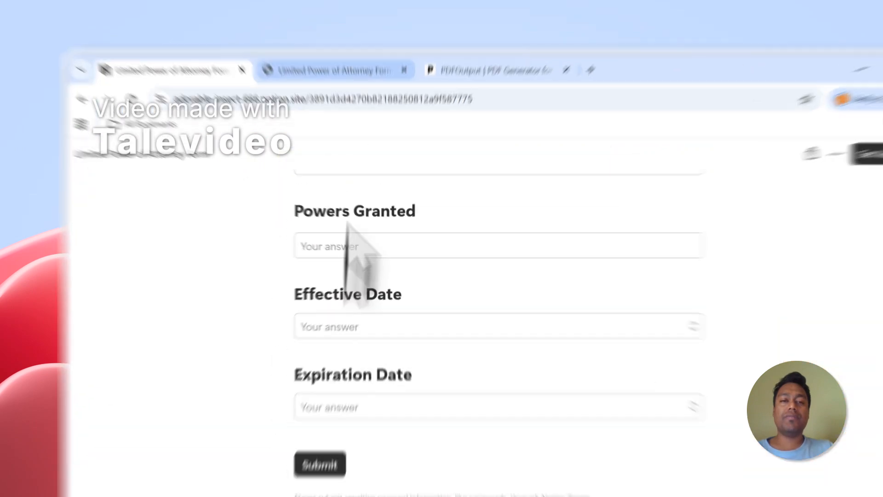
pyautogui.click(330, 66)
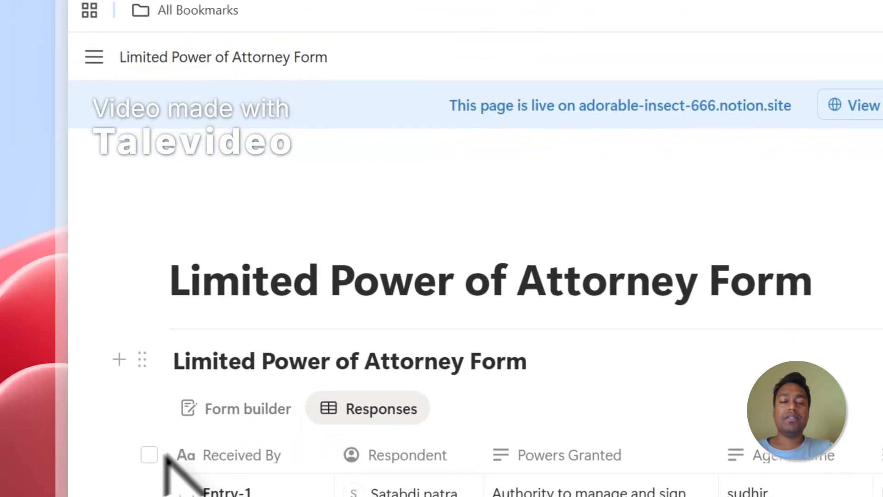
pyautogui.scroll(-5, 166, 456)
pyautogui.click(149, 279)
pyautogui.click(149, 385)
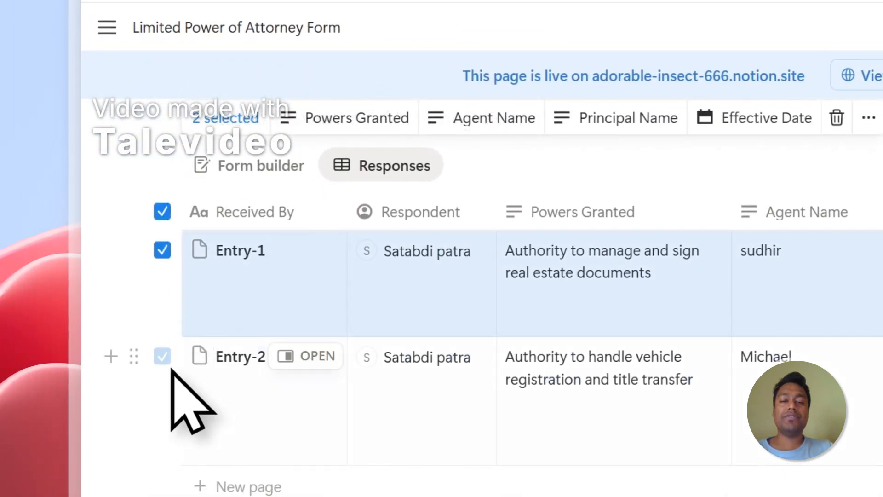
pyautogui.click(162, 250)
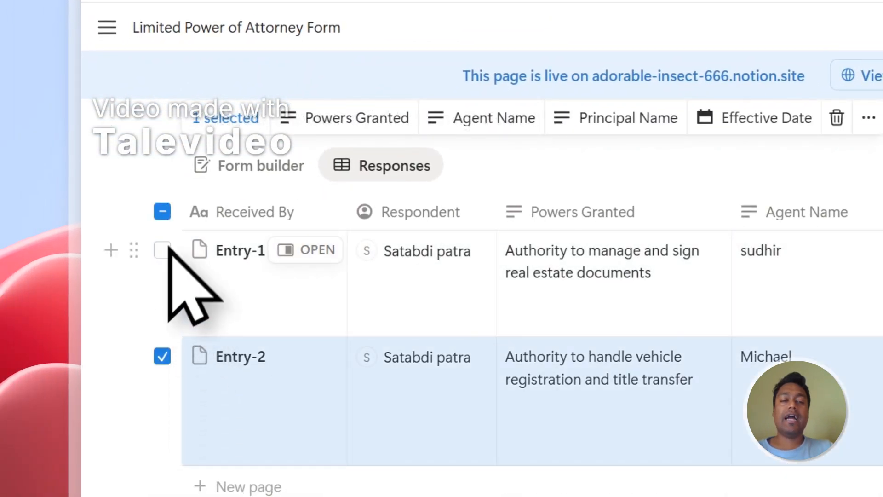
pyautogui.click(162, 356)
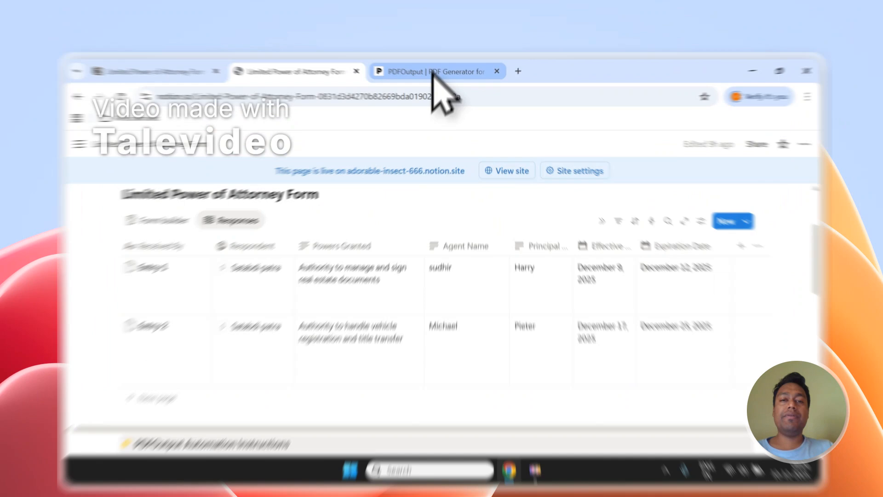
# Read the PDFOutput homepage description of generating PDFs from Google Docs using a Notion database.
pyautogui.click(435, 67)
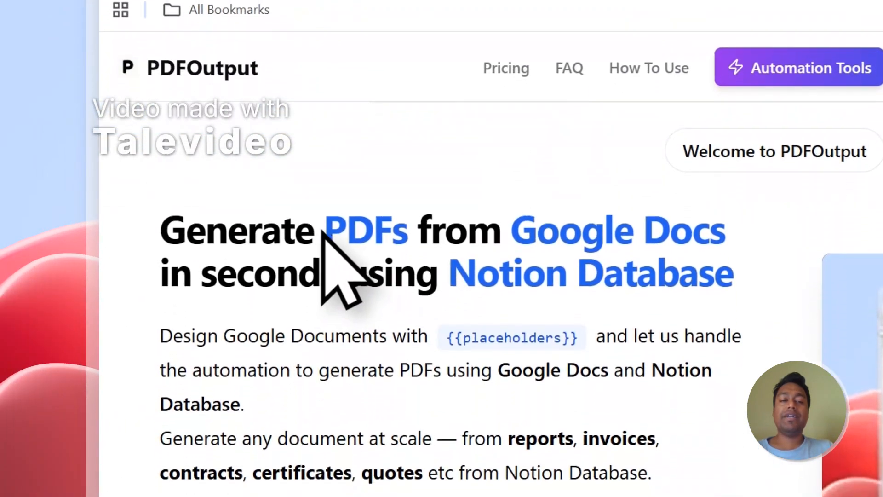
pyautogui.moveTo(303, 421); pyautogui.dragTo(346, 420)
pyautogui.moveTo(346, 222); pyautogui.dragTo(399, 222)
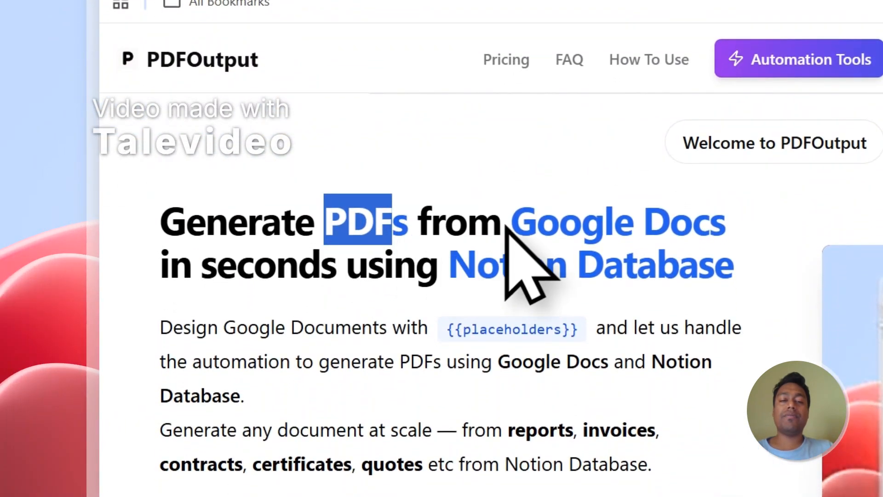
pyautogui.moveTo(510, 225); pyautogui.dragTo(730, 244)
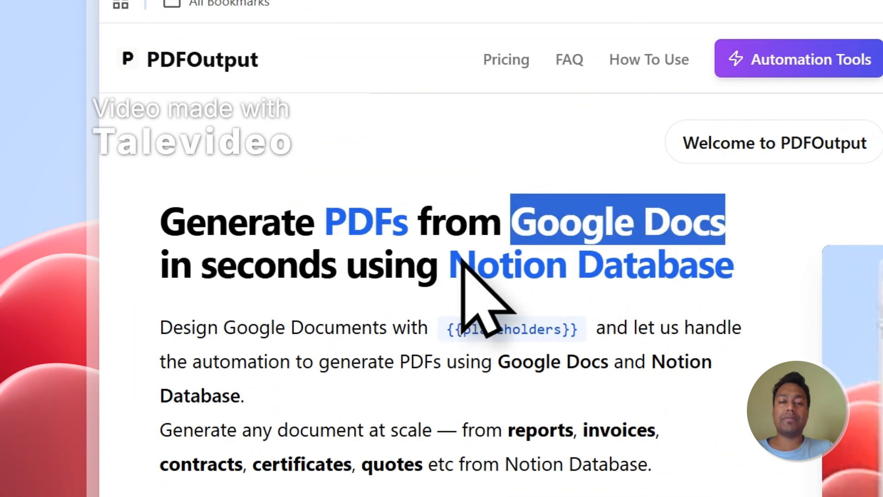
pyautogui.moveTo(451, 265); pyautogui.dragTo(597, 272)
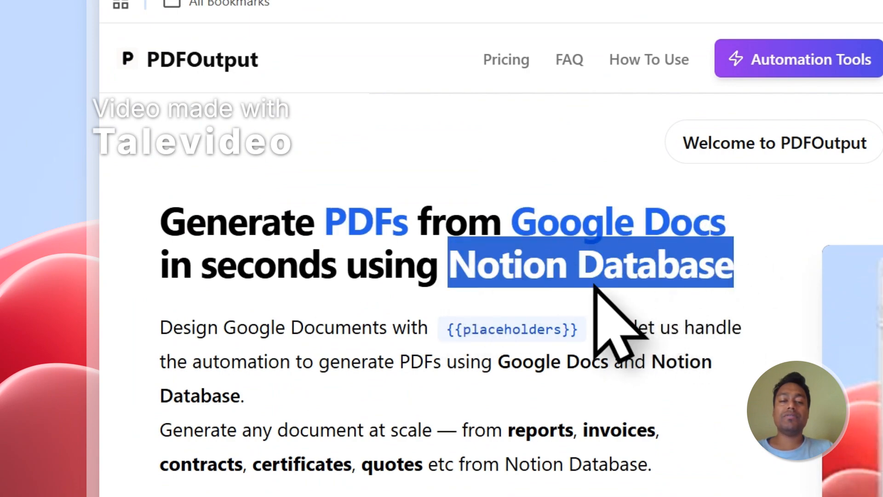
pyautogui.click(481, 91)
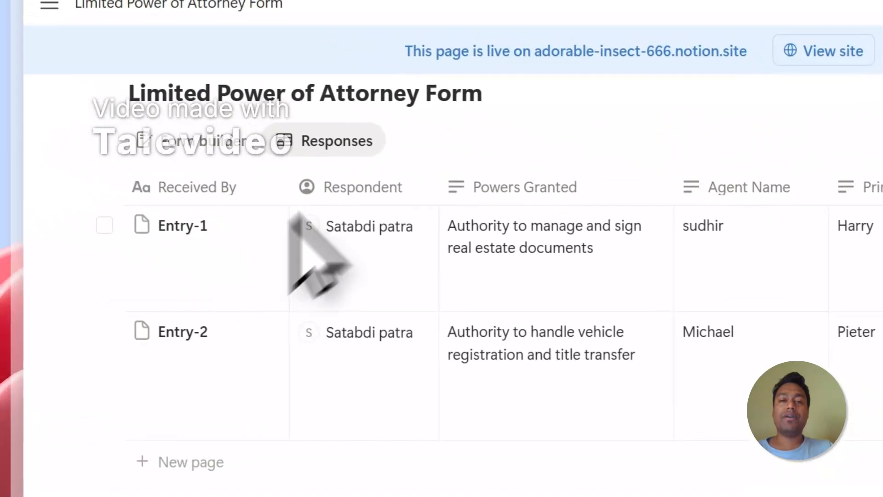
pyautogui.click(576, 59)
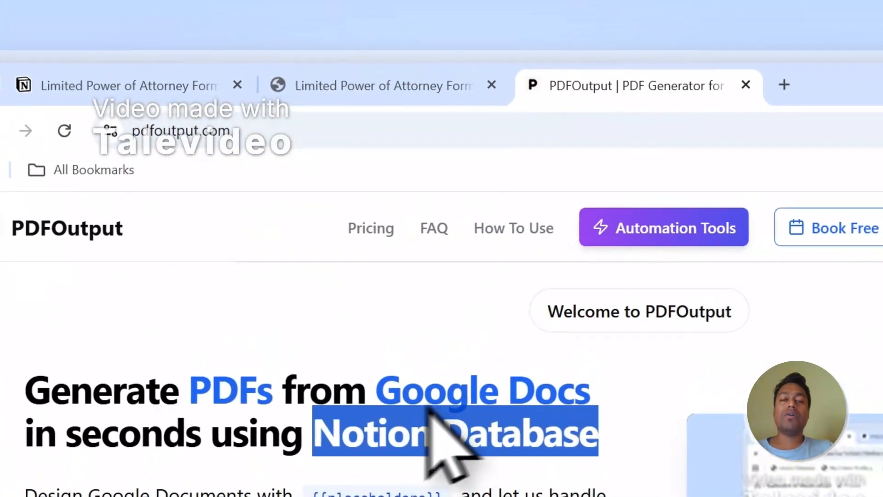
pyautogui.moveTo(375, 394); pyautogui.dragTo(588, 389)
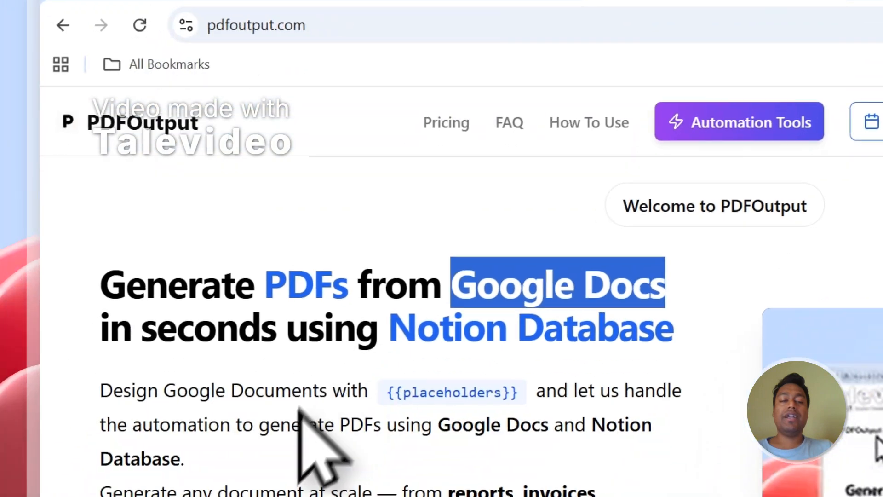
pyautogui.scroll(-1, 283, 315)
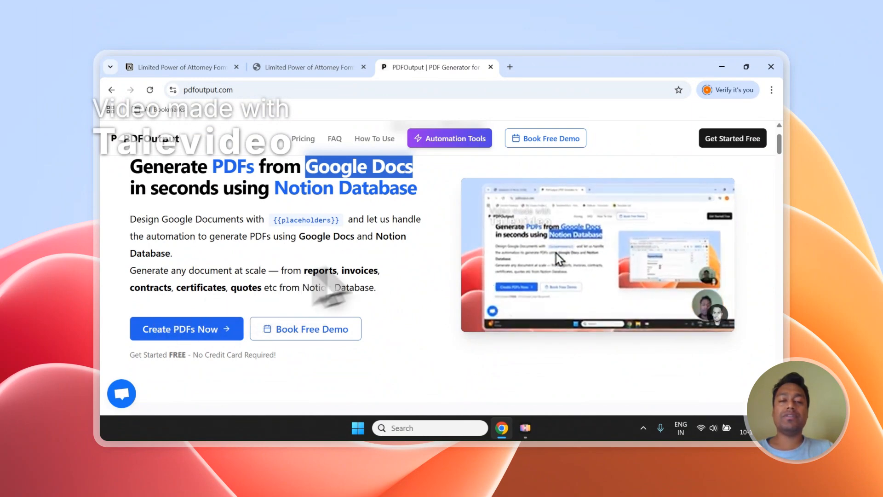
pyautogui.scroll(1, 283, 265)
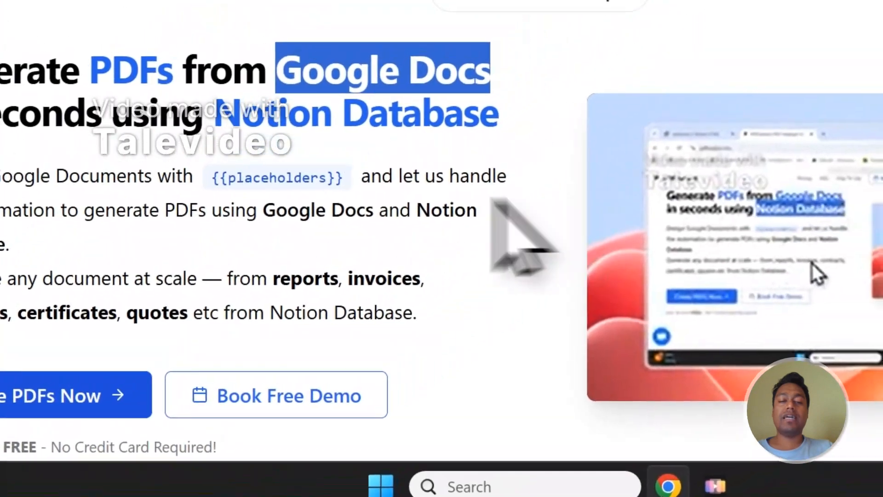
# Sign in to PDFOutput with a Google account and continue through the access confirmation.
pyautogui.scroll(-2, 540, 23)
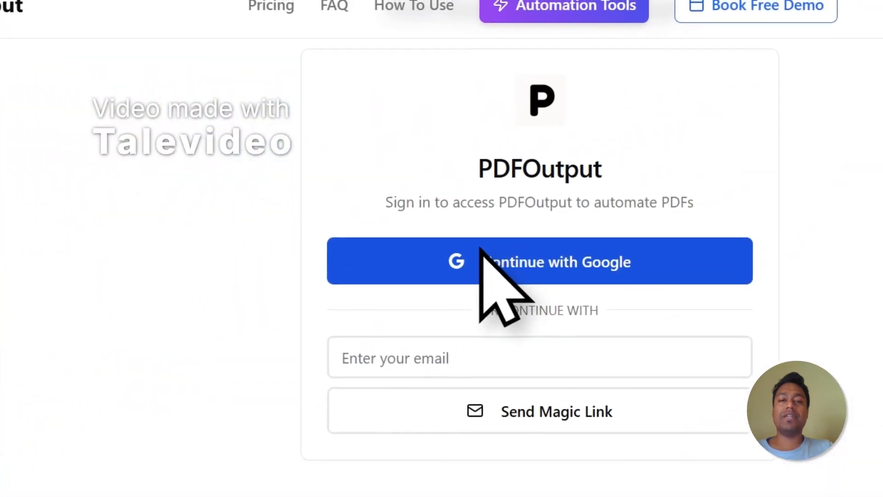
pyautogui.click(527, 244)
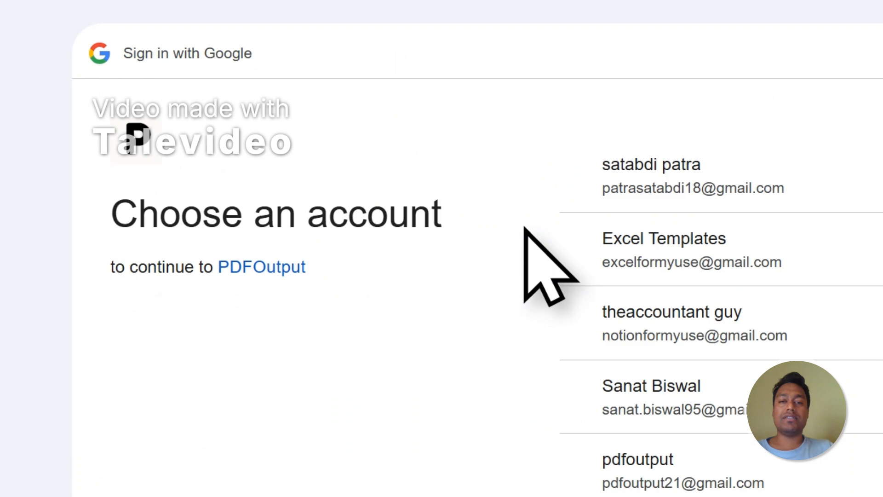
pyautogui.click(690, 304)
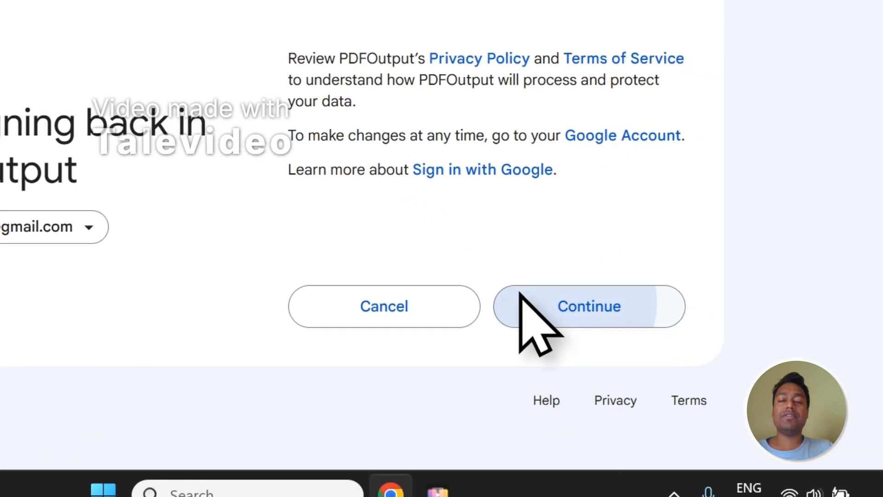
pyautogui.click(519, 297)
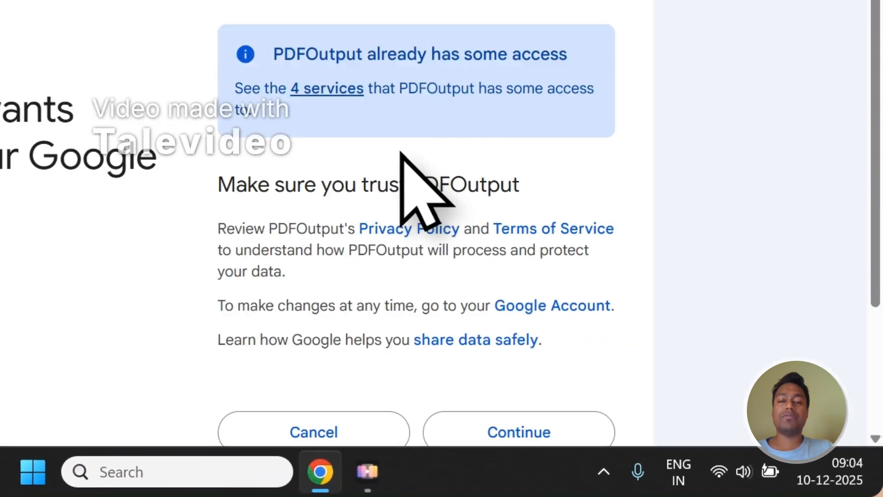
pyautogui.click(497, 419)
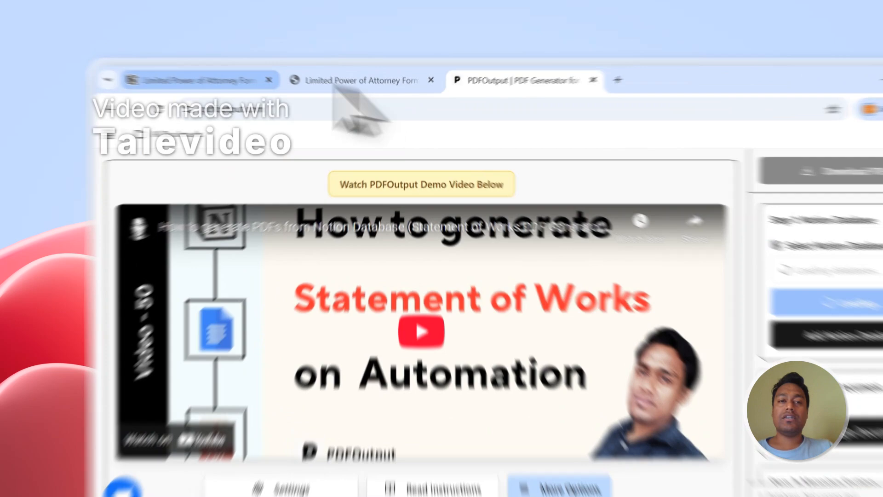
# Review PDFOutput's setup panel and start adding a Notion database connection.
pyautogui.click(282, 69)
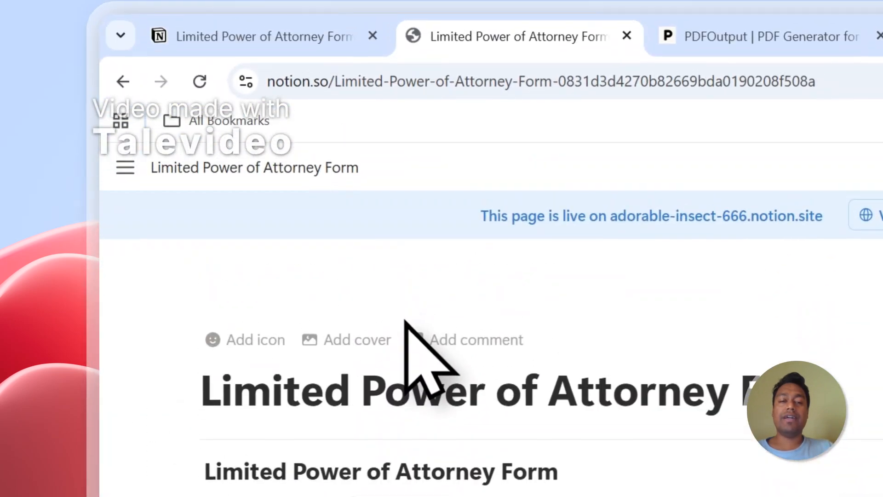
pyautogui.click(762, 32)
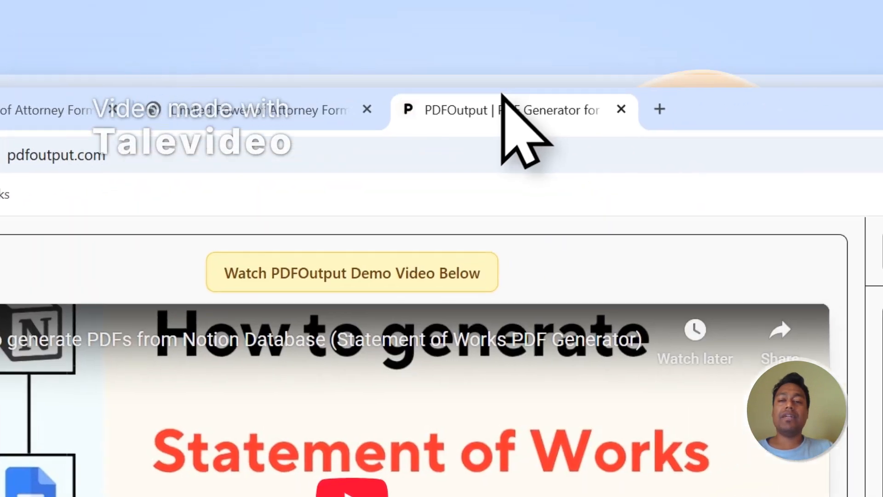
pyautogui.scroll(-2, 722, 327)
pyautogui.scroll(1, 594, 207)
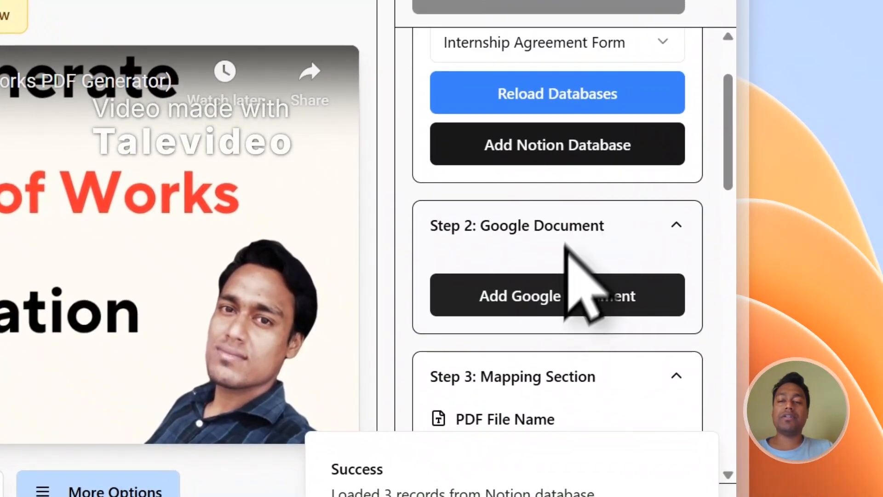
pyautogui.scroll(-2, 640, 228)
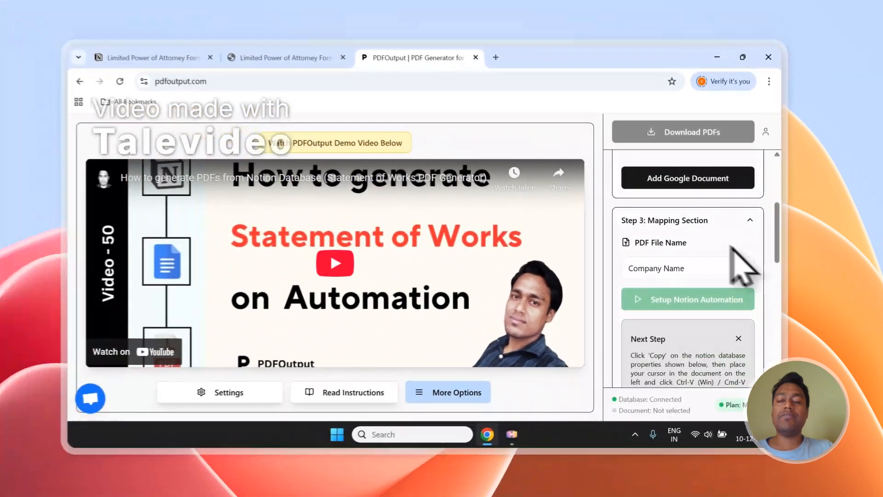
pyautogui.scroll(-4, 743, 266)
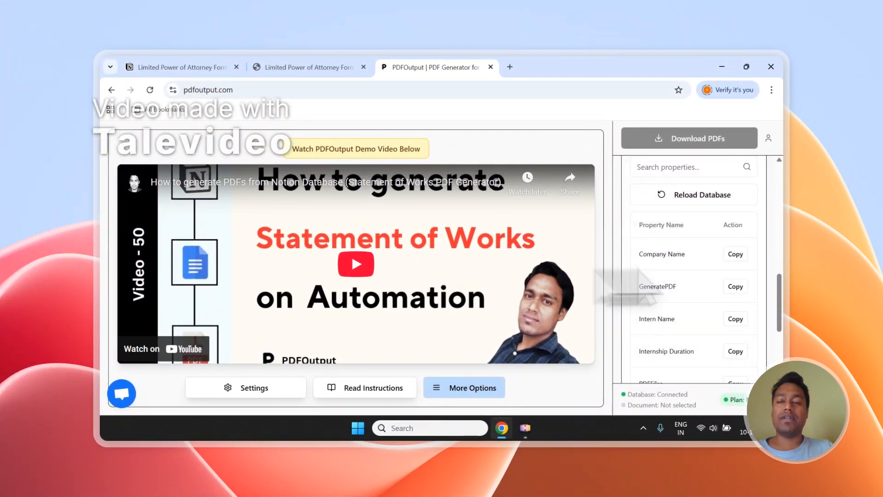
pyautogui.scroll(6, 690, 271)
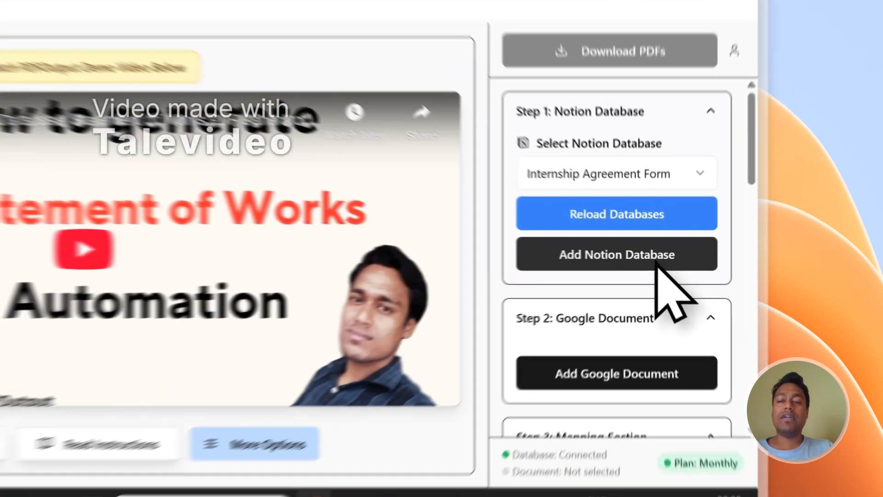
pyautogui.click(718, 273)
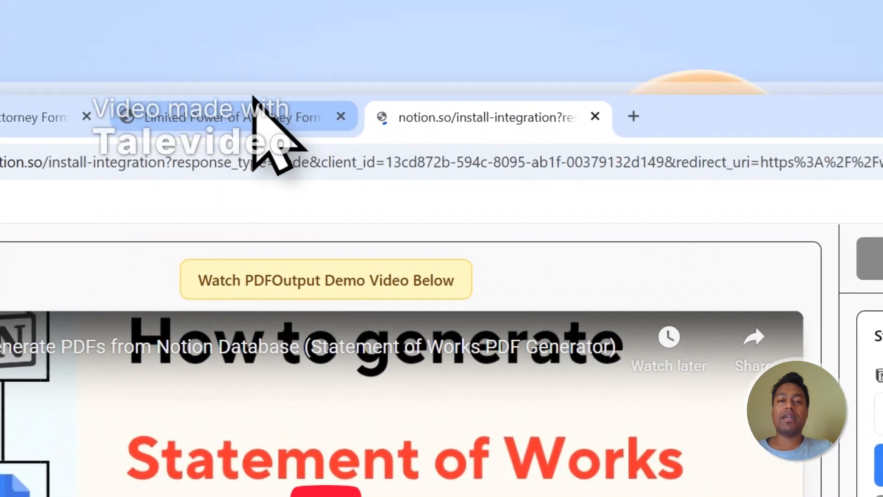
# Copy the Limited Power of Attorney Form page title from the Notion workspace.
pyautogui.click(248, 82)
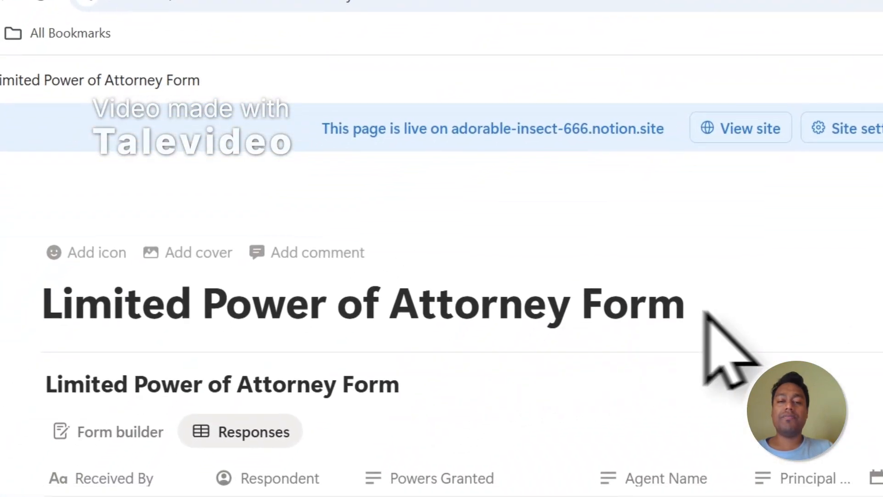
pyautogui.click(685, 303)
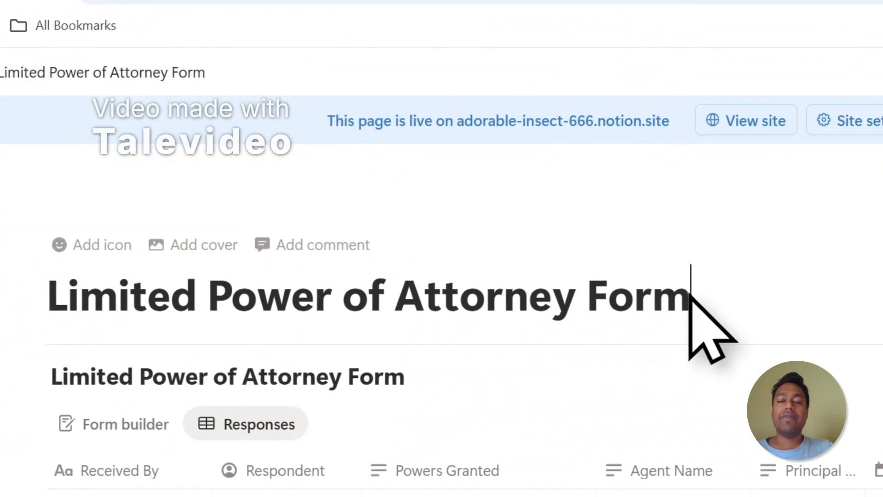
pyautogui.moveTo(592, 308); pyautogui.dragTo(49, 300)
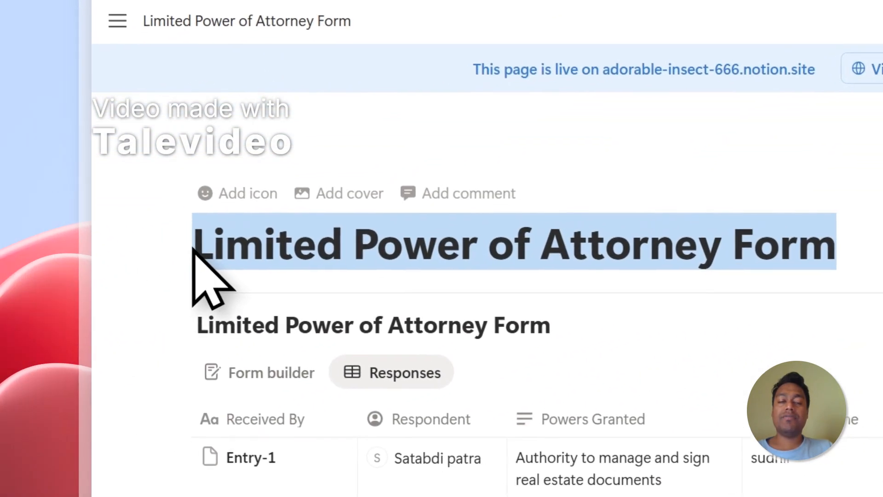
pyautogui.rightClick(297, 251)
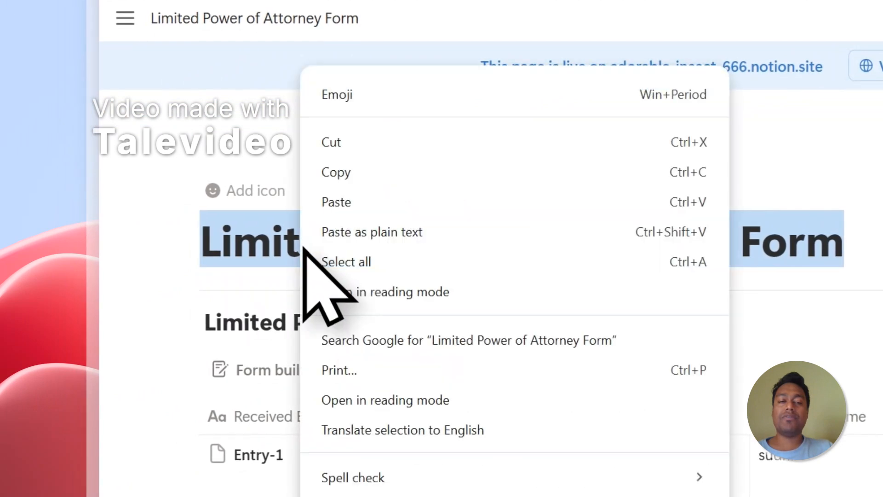
pyautogui.click(339, 177)
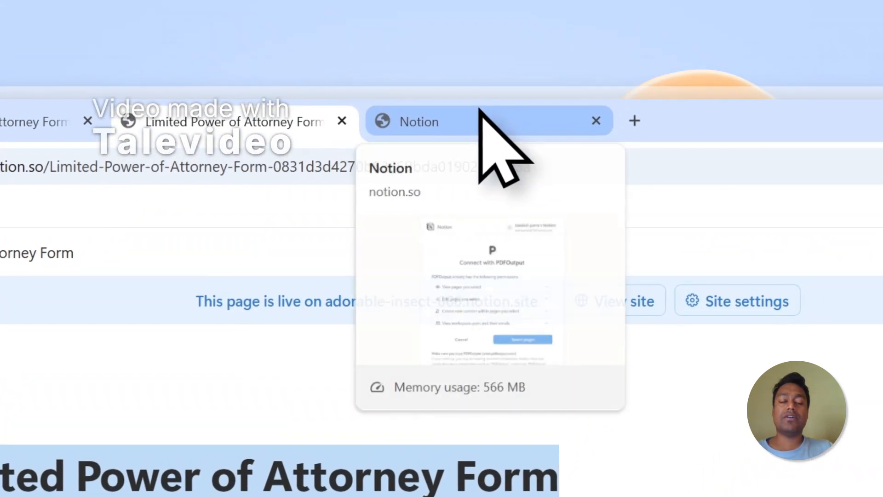
# Search the Notion access page for the copied title and select the Limited Power of Attorney Form page for PDFOutput.
pyautogui.click(497, 88)
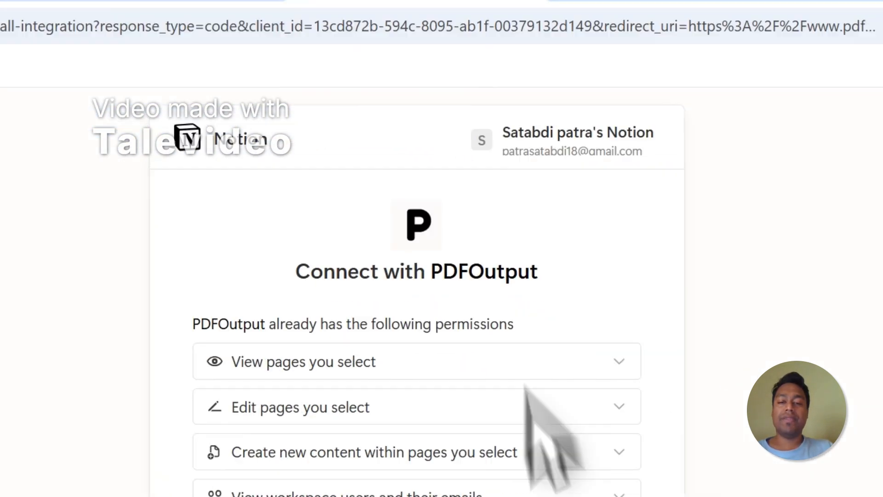
pyautogui.click(436, 296)
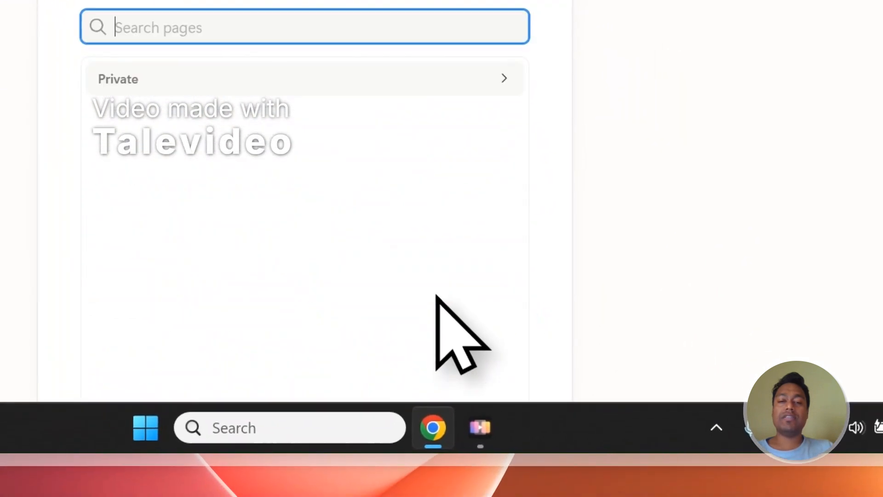
pyautogui.rightClick(148, 39)
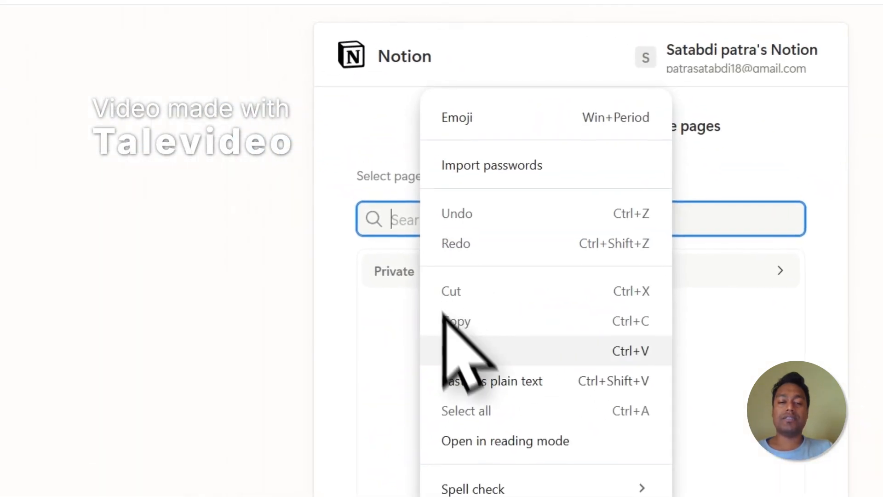
pyautogui.click(166, 131)
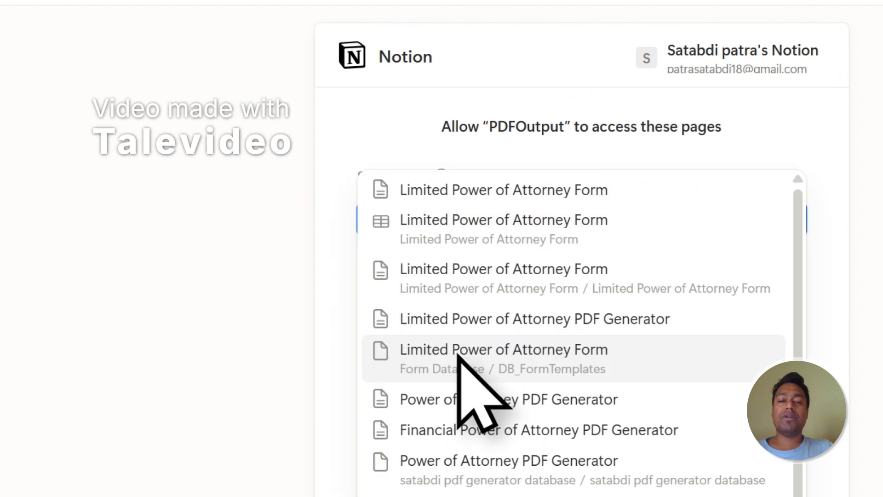
pyautogui.click(503, 203)
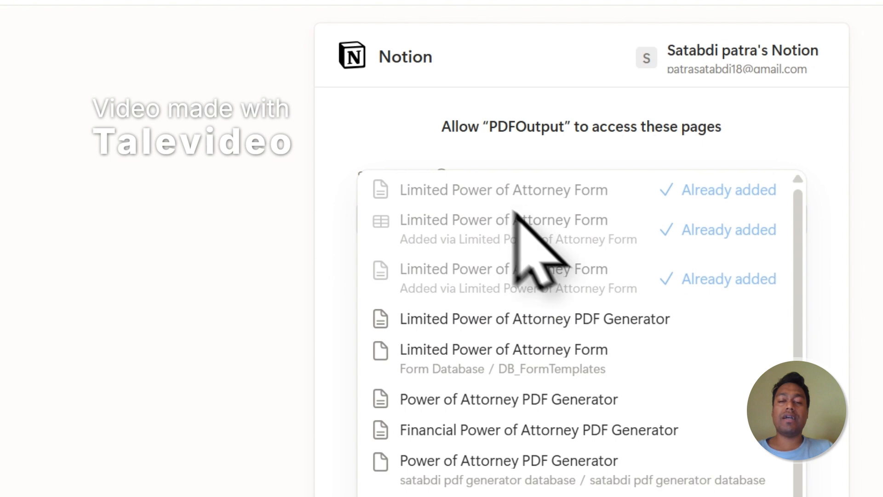
pyautogui.click(757, 143)
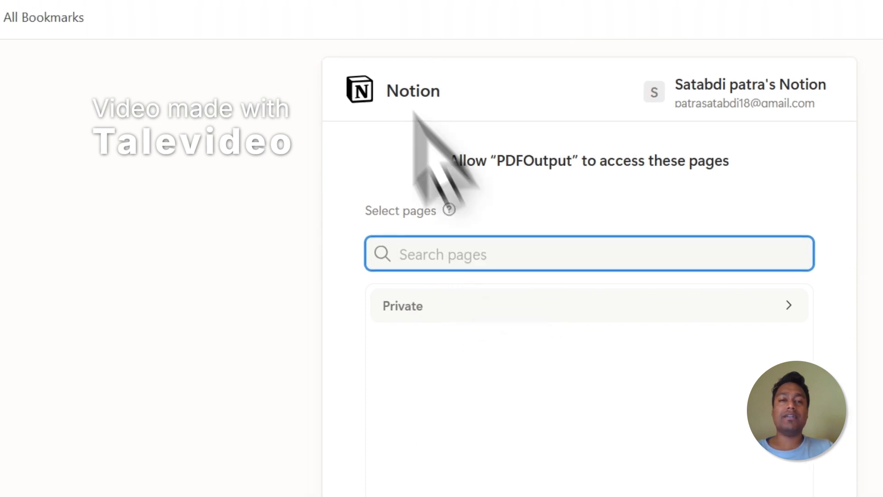
# Expand the Private pages list on the Notion access page and allow PDFOutput access to the selected pages.
pyautogui.click(318, 67)
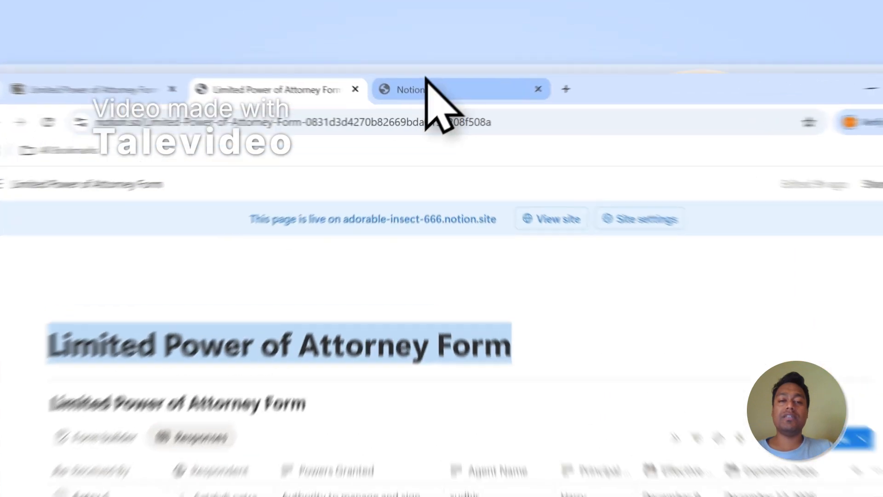
pyautogui.click(424, 68)
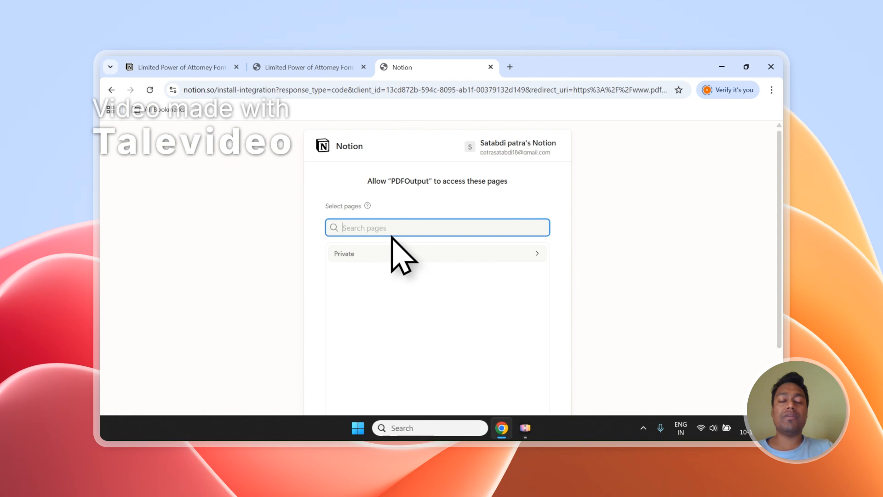
pyautogui.scroll(-2, 391, 236)
pyautogui.click(345, 171)
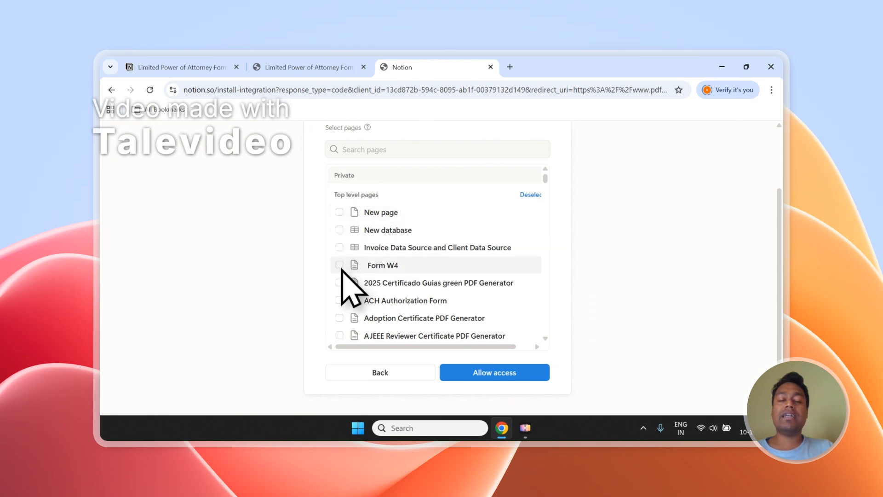
pyautogui.scroll(1, 345, 225)
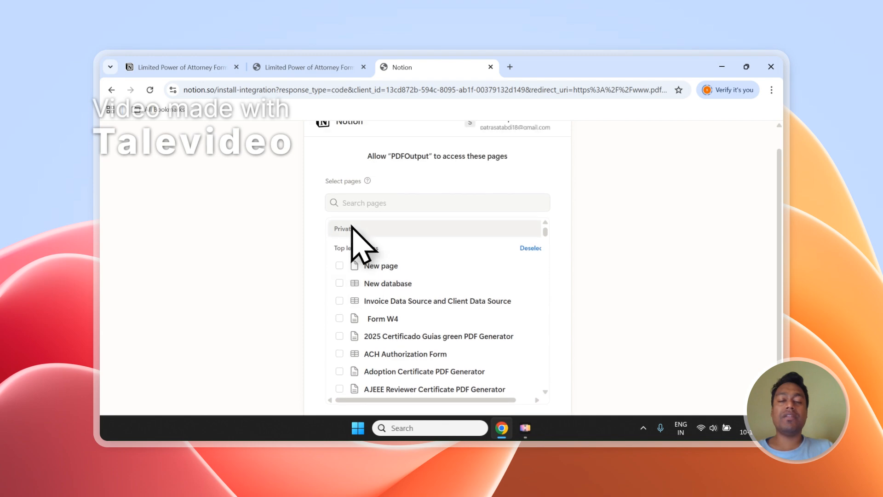
pyautogui.click(368, 203)
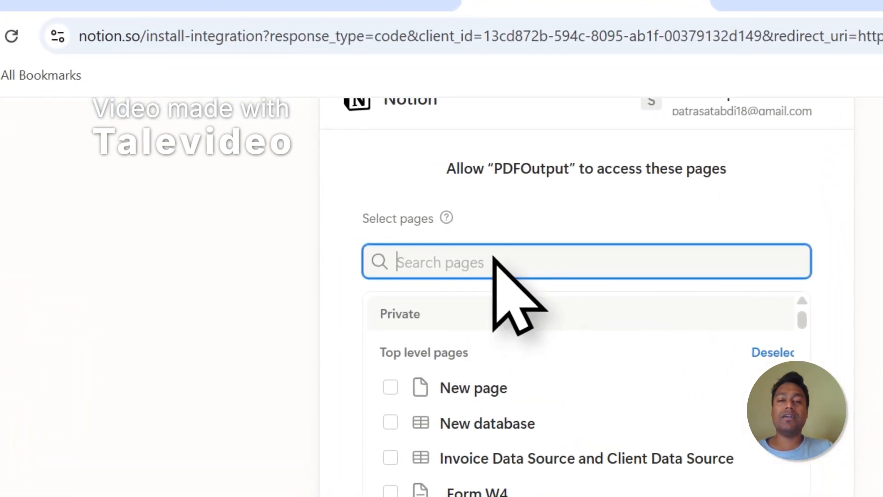
pyautogui.scroll(-1, 570, 279)
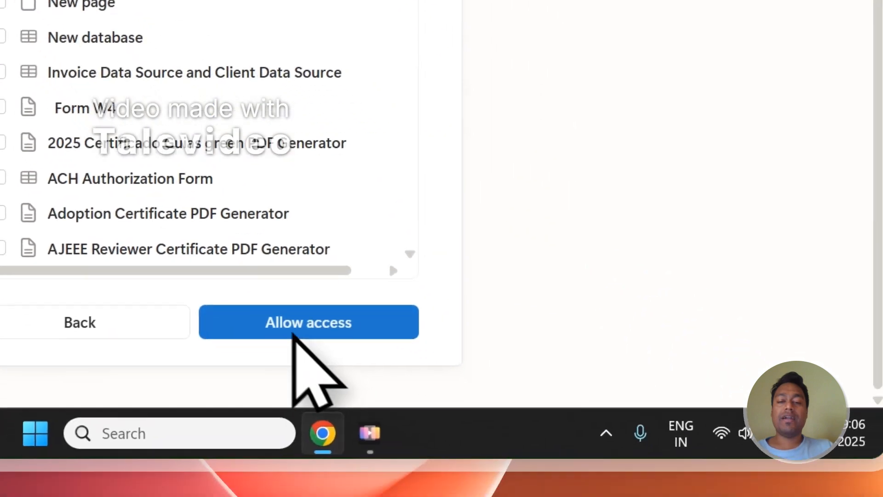
pyautogui.click(292, 332)
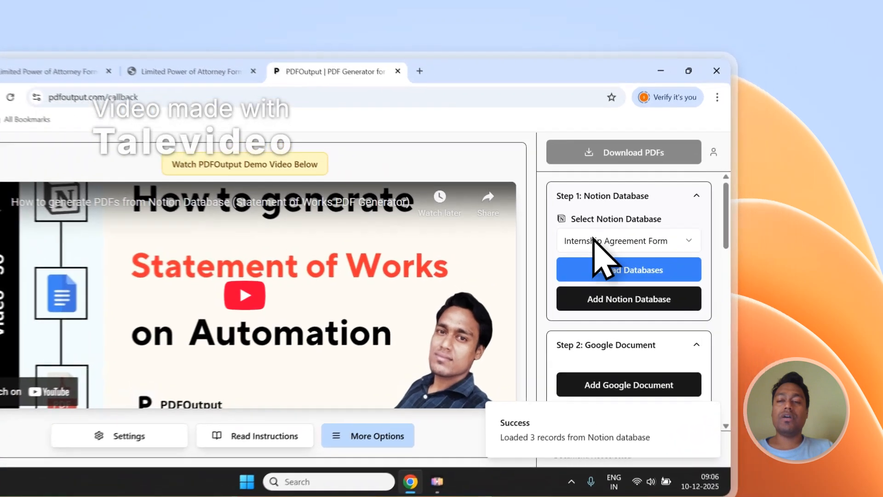
# Select Limited Power of Attorney Form as the Notion database in PDFOutput and review its listed properties.
pyautogui.click(665, 216)
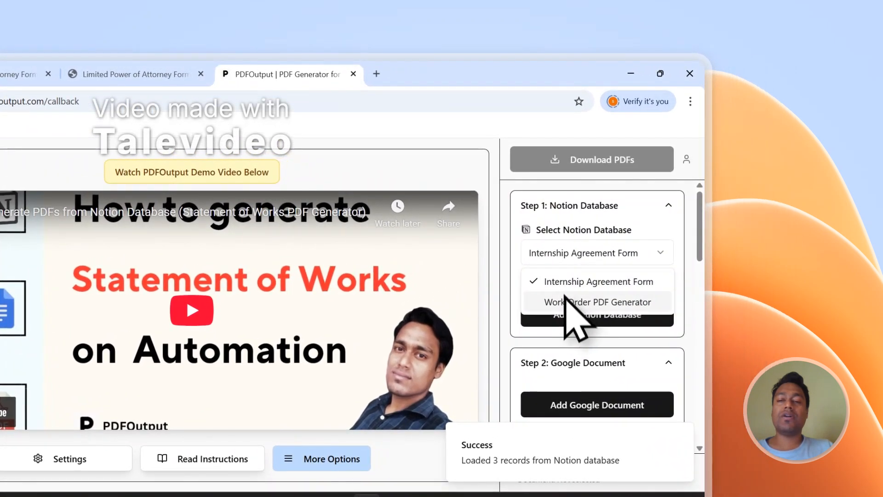
pyautogui.click(565, 282)
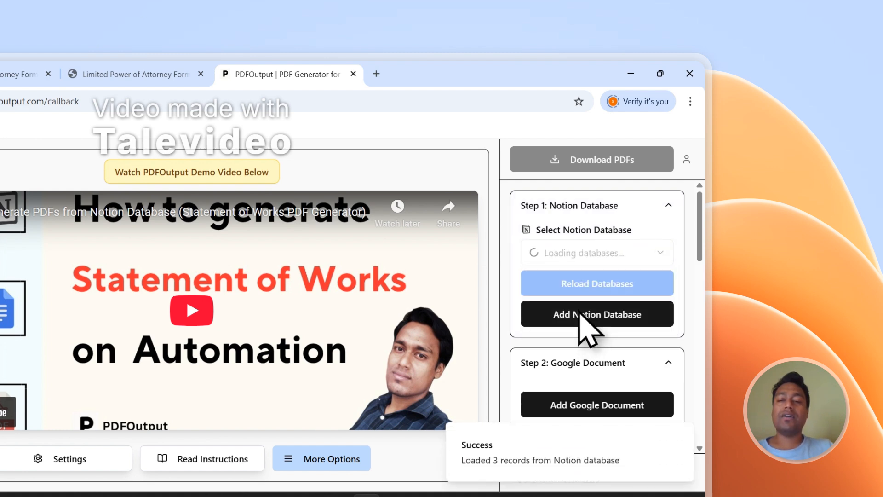
pyautogui.moveTo(708, 219); pyautogui.dragTo(705, 378)
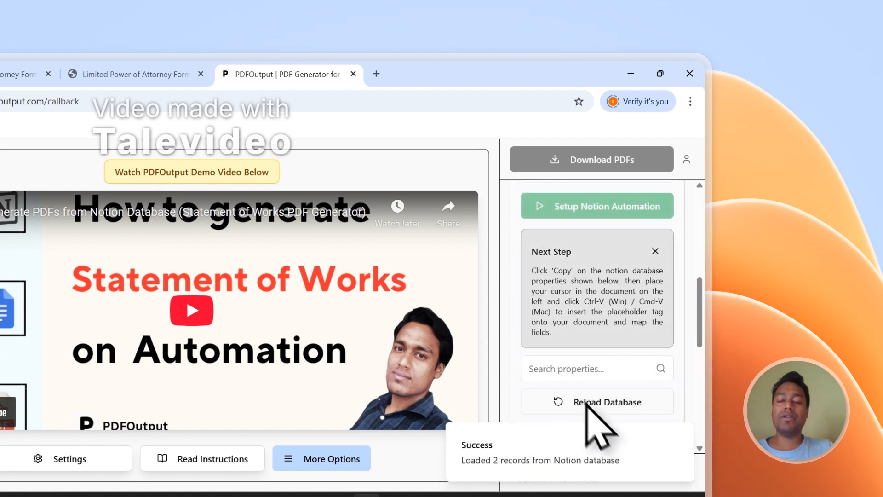
pyautogui.scroll(-6, 588, 385)
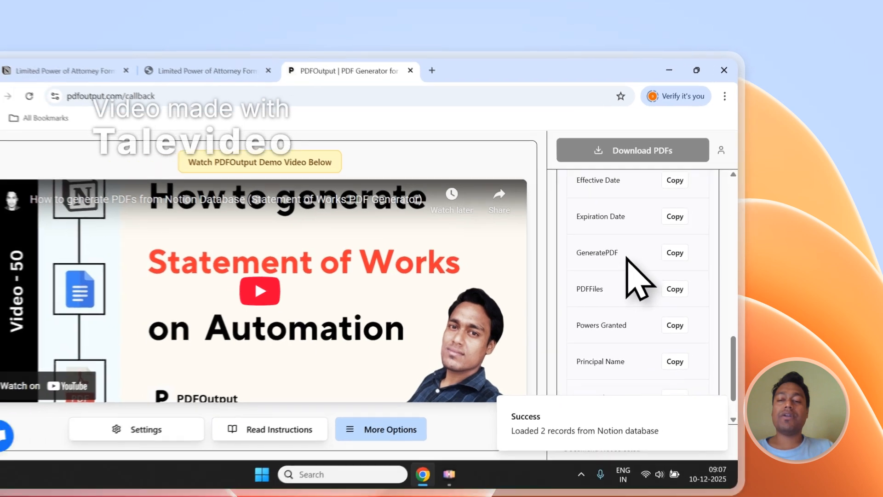
pyautogui.scroll(-3, 627, 257)
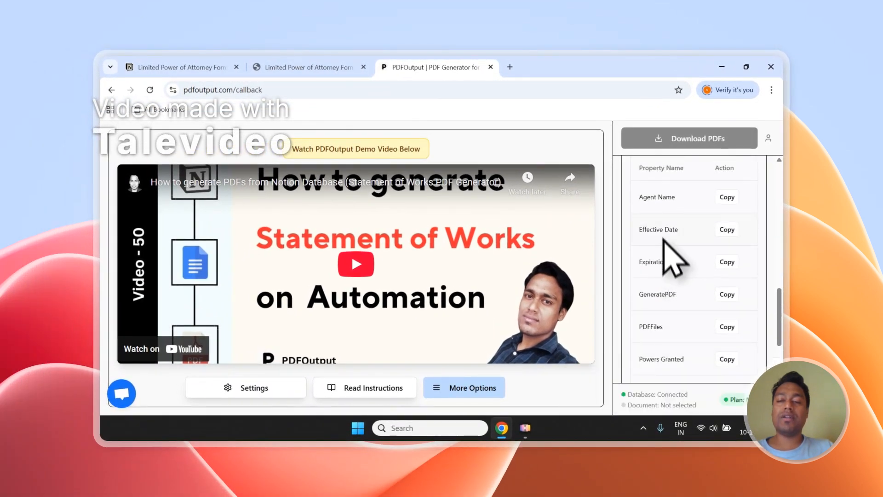
pyautogui.scroll(10, 665, 239)
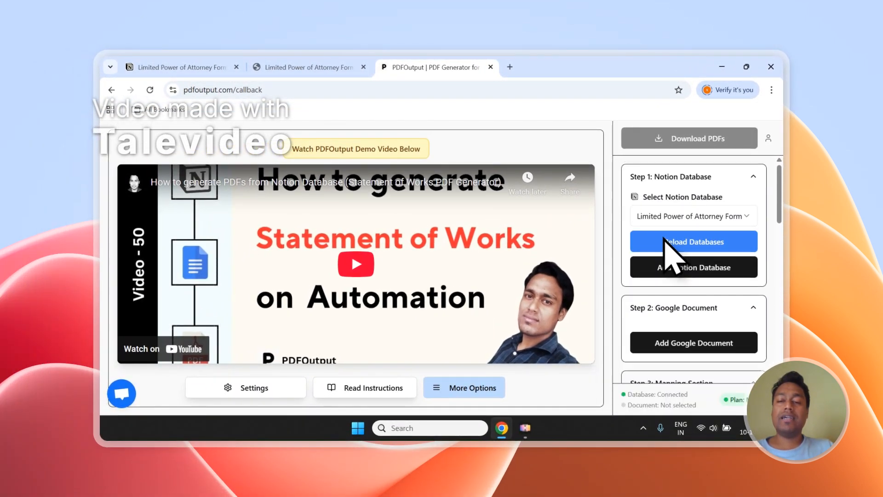
# Add a Google Document template to PDFOutput, choosing the PDFOutput New Demo Document.
pyautogui.scroll(-2, 667, 244)
pyautogui.click(690, 294)
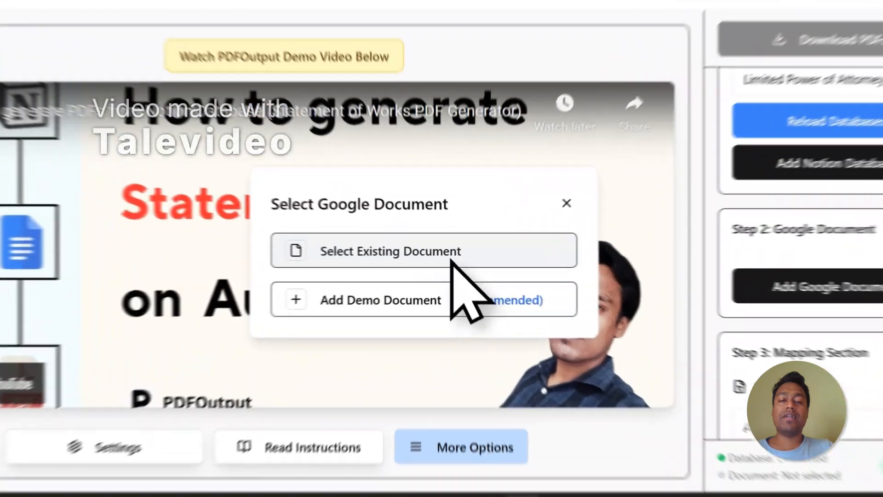
pyautogui.click(458, 273)
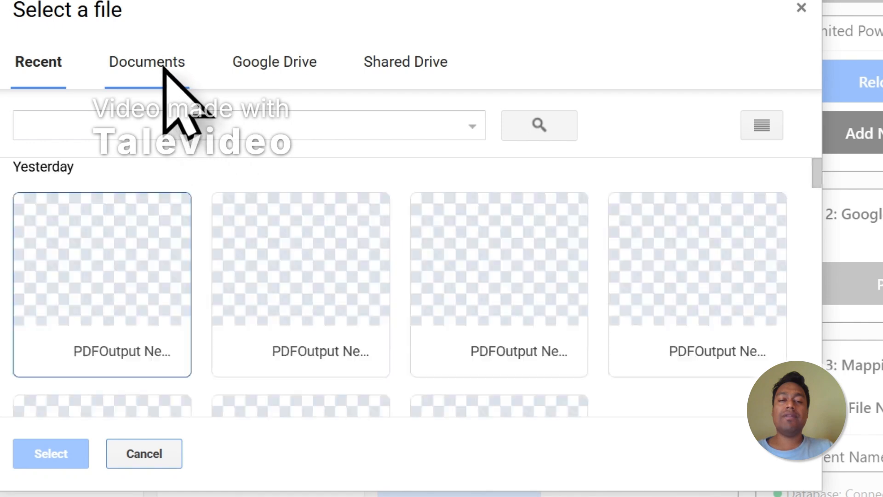
pyautogui.click(164, 68)
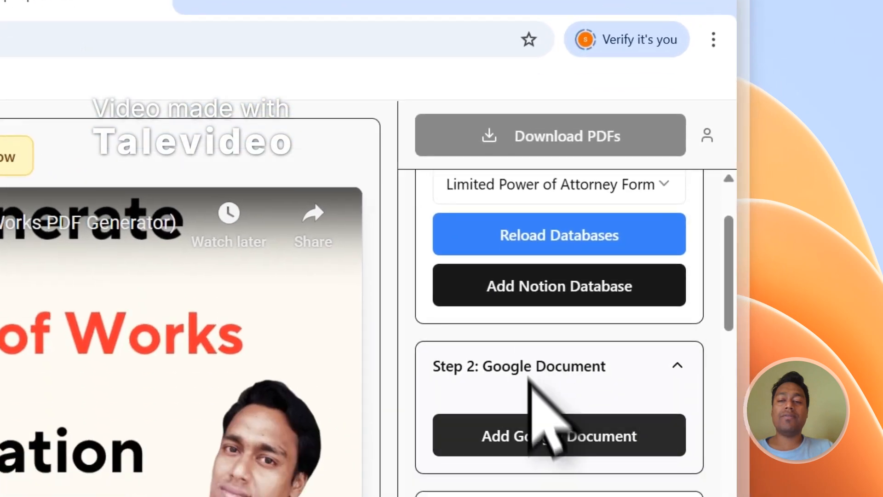
pyautogui.click(546, 416)
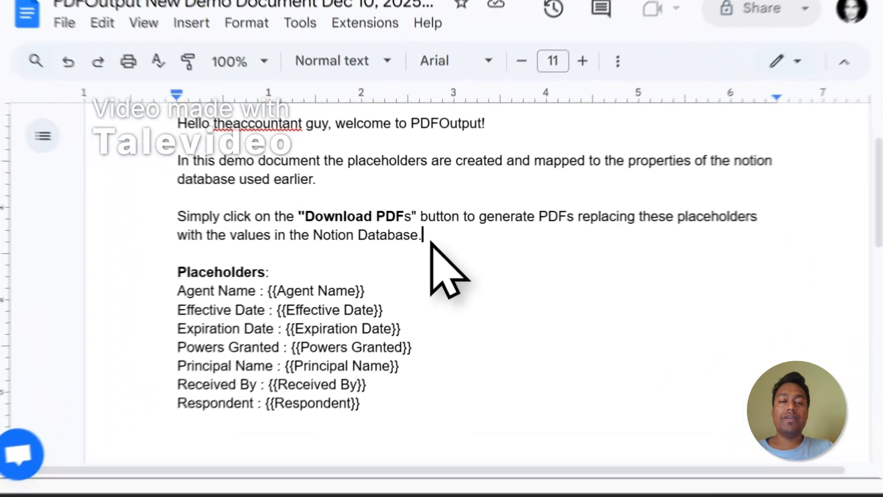
# Delete the introductory paragraphs above the Placeholders list in the template document.
pyautogui.moveTo(346, 272); pyautogui.dragTo(199, 223)
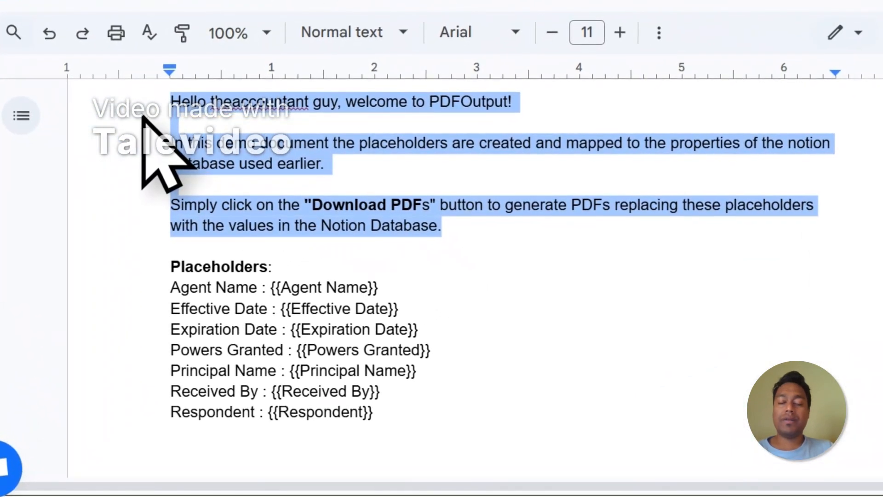
pyautogui.press('BackSpace')
pyautogui.press('Delete')
pyautogui.press('Delete')
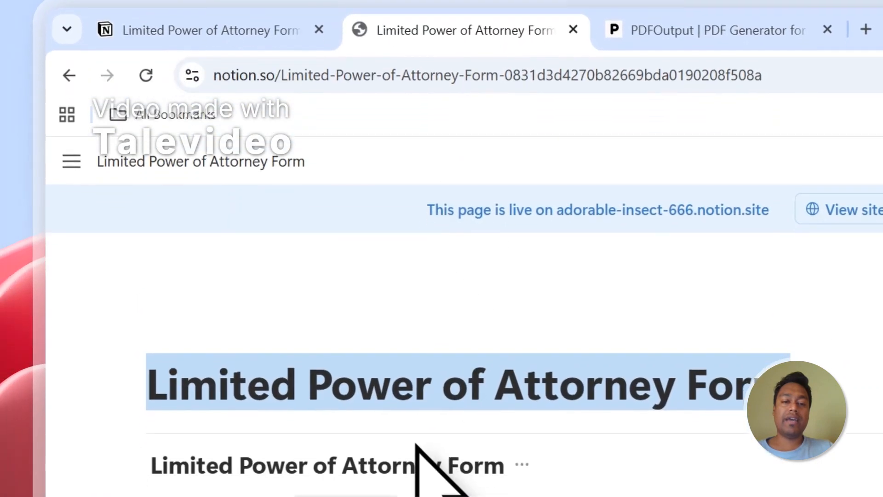
# Compare the document's placeholder tags with the columns of the Limited Power of Attorney Form Notion table.
pyautogui.scroll(-3, 418, 460)
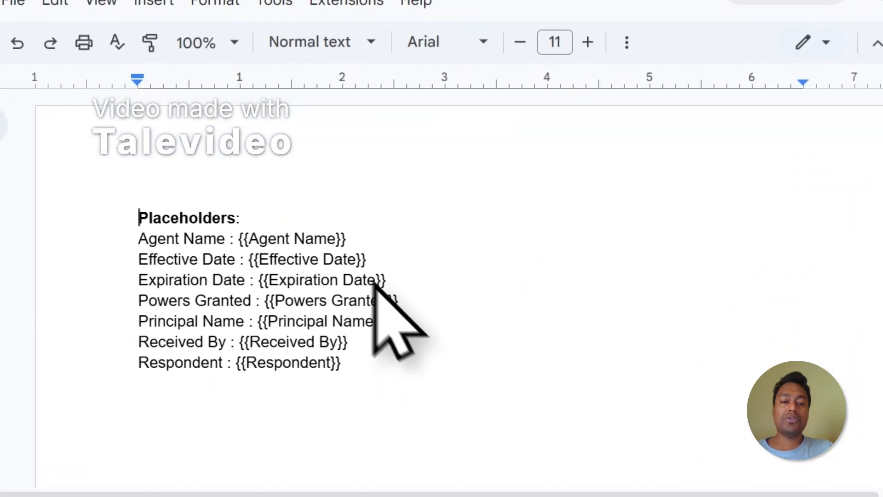
pyautogui.moveTo(362, 220); pyautogui.dragTo(264, 220)
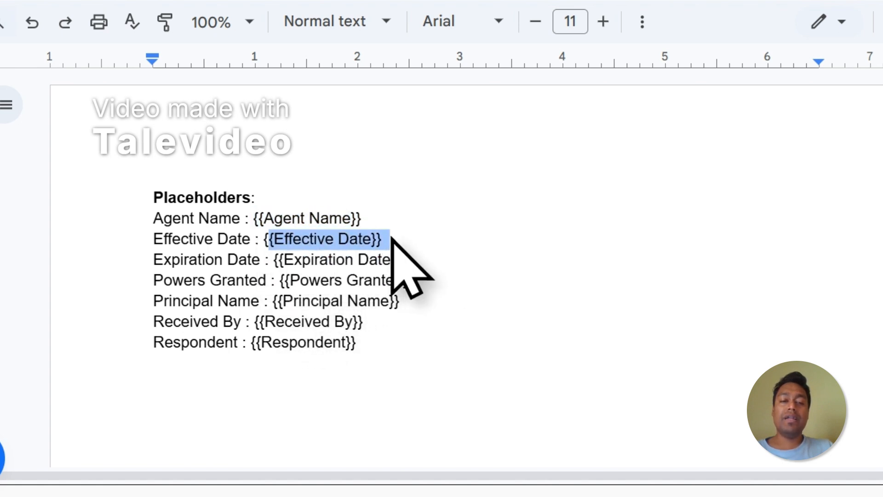
pyautogui.click(418, 20)
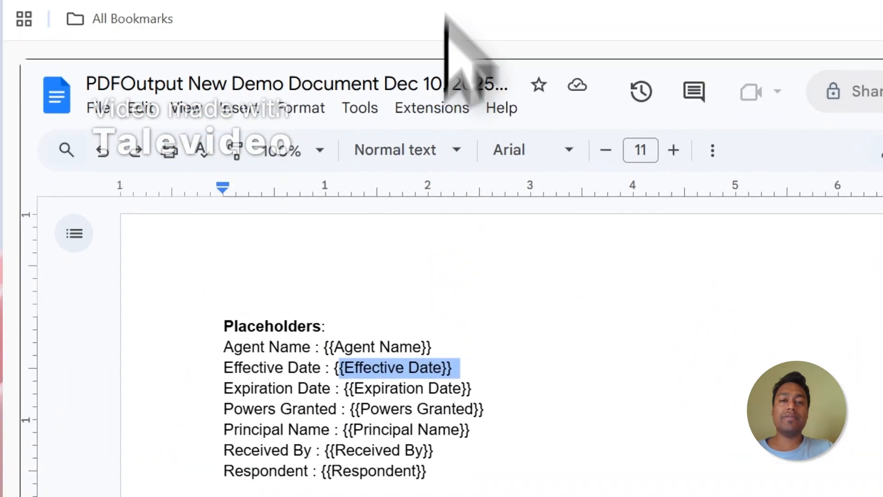
pyautogui.click(414, 57)
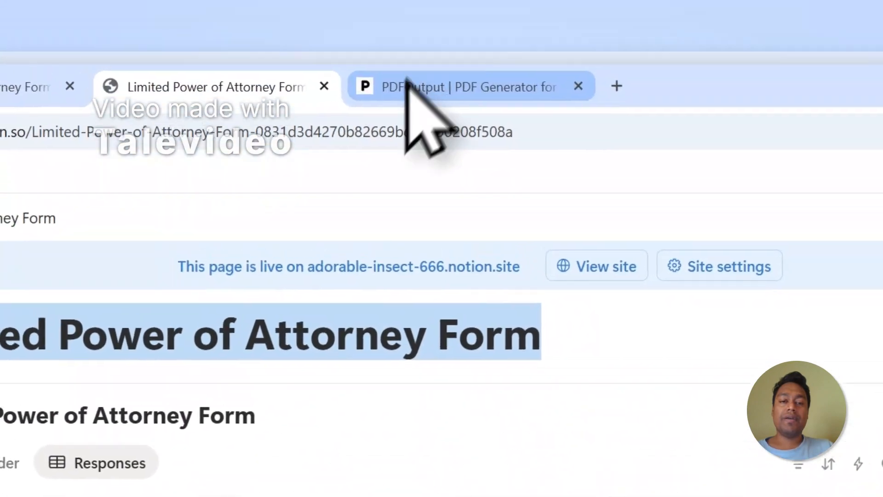
pyautogui.click(409, 90)
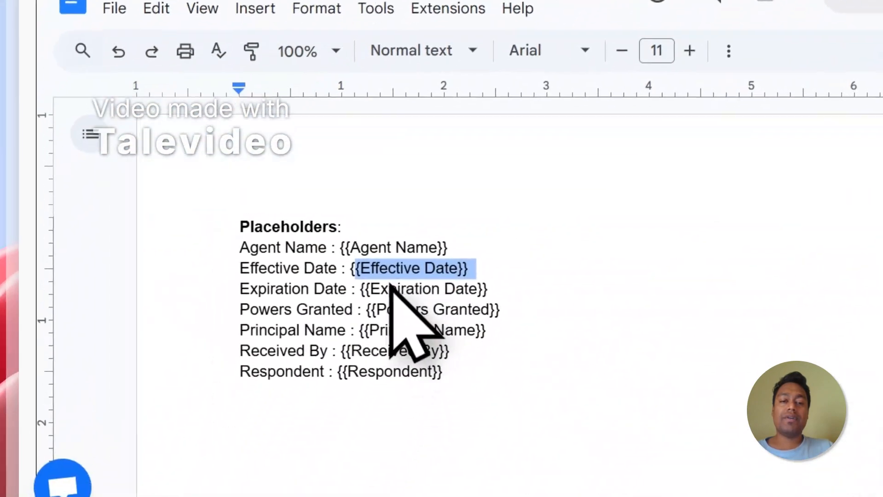
pyautogui.click(446, 76)
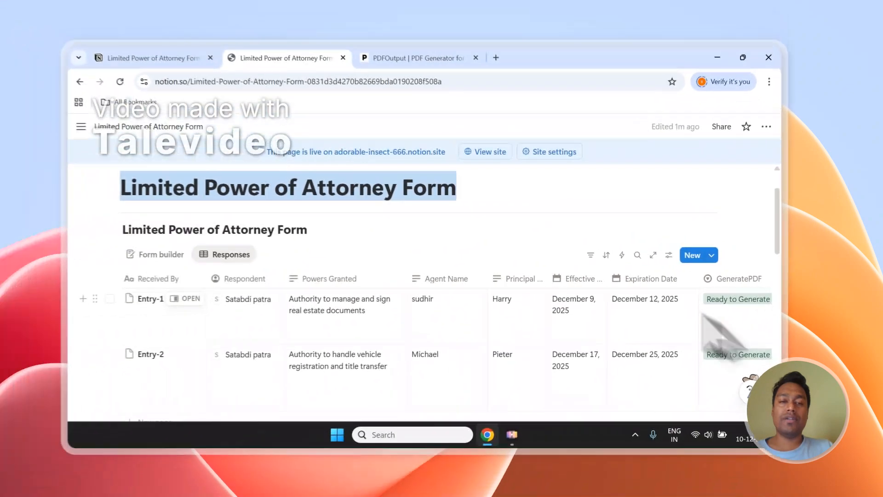
pyautogui.scroll(-5, 180, 437)
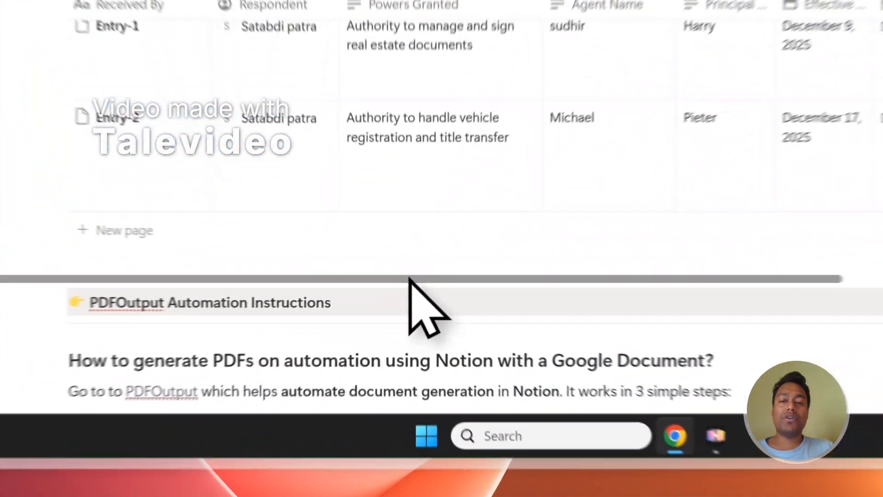
pyautogui.moveTo(348, 338); pyautogui.dragTo(561, 339)
pyautogui.scroll(3, 604, 317)
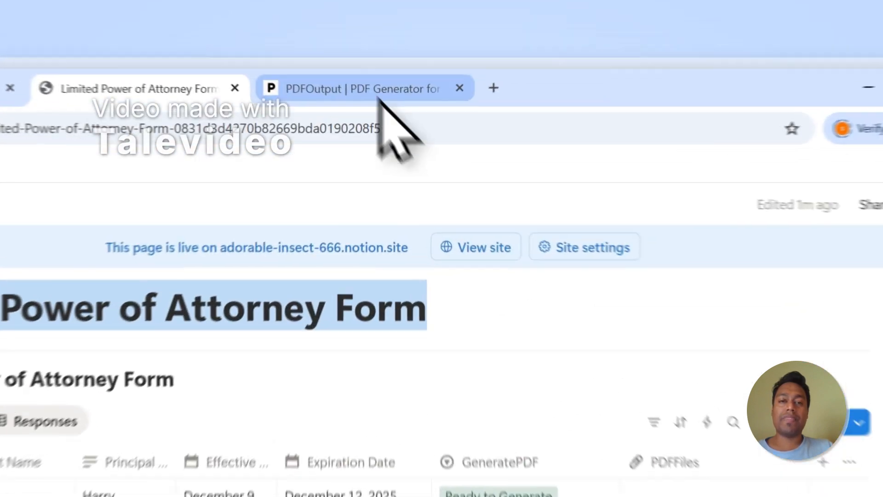
pyautogui.click(446, 69)
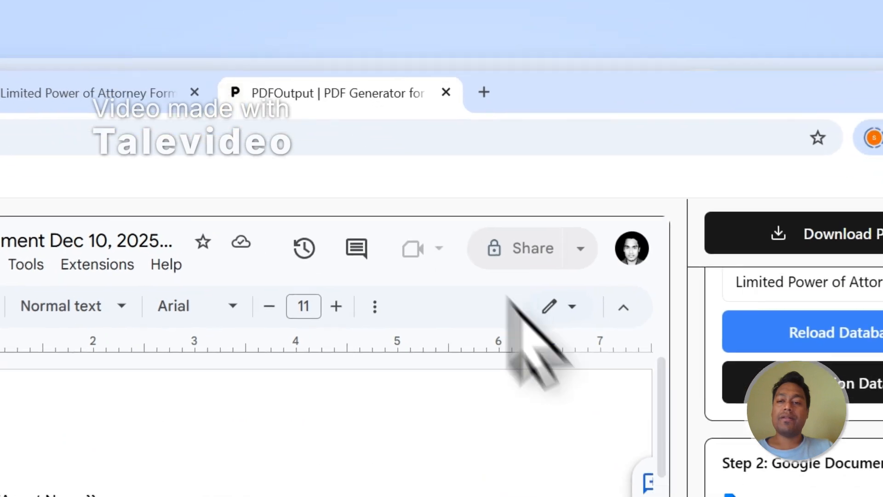
pyautogui.scroll(-3, 684, 275)
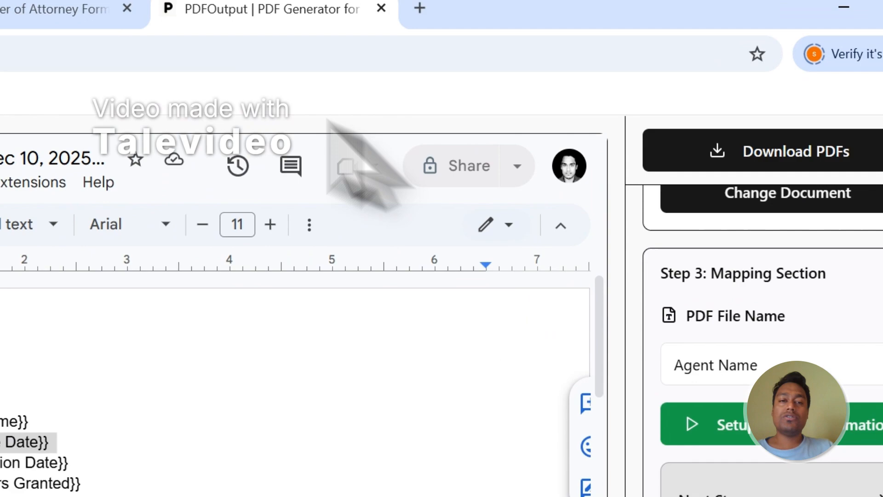
pyautogui.click(90, 8)
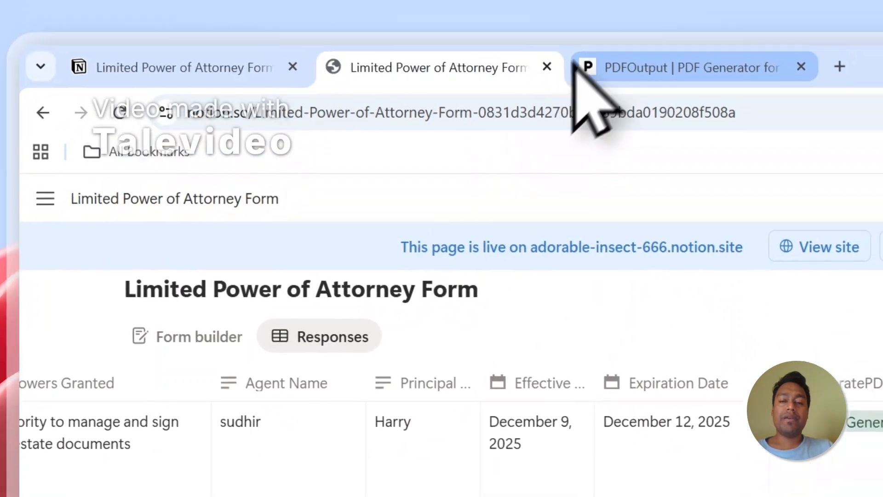
# Set the PDF file name in the mapping section to Agent Name.
pyautogui.click(578, 74)
pyautogui.click(537, 262)
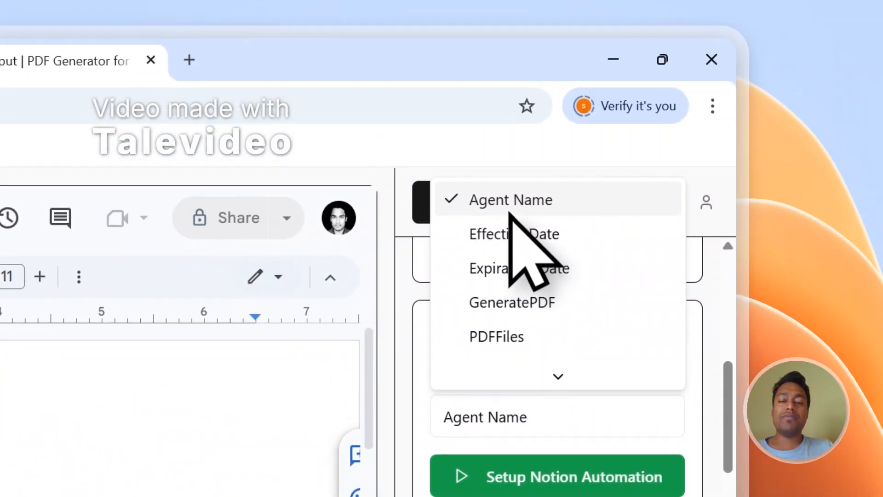
pyautogui.click(546, 48)
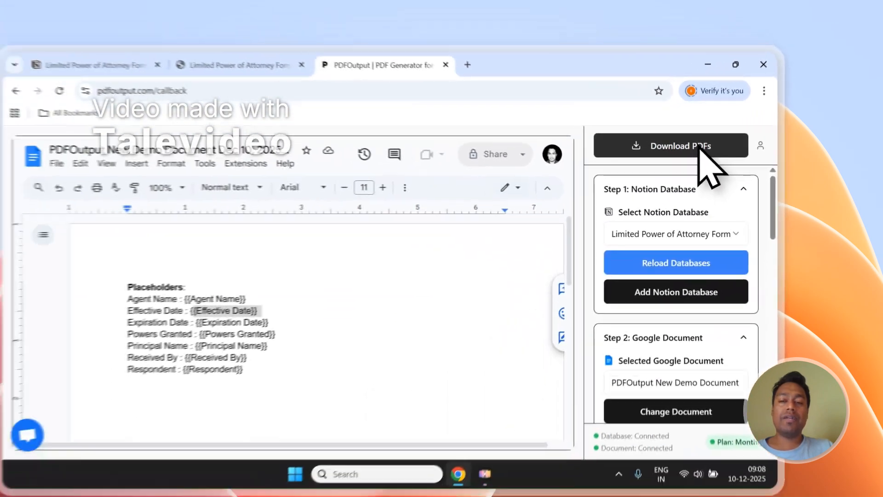
# Copy the Agent Name tag and add a line reading Agent Name - {{Agent Name}} below the placeholders list.
pyautogui.scroll(-8, 733, 253)
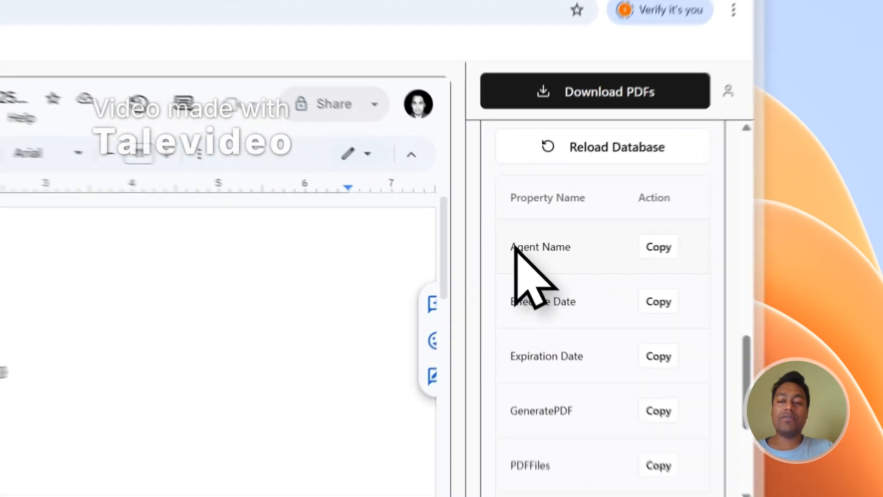
pyautogui.moveTo(645, 230); pyautogui.dragTo(664, 232)
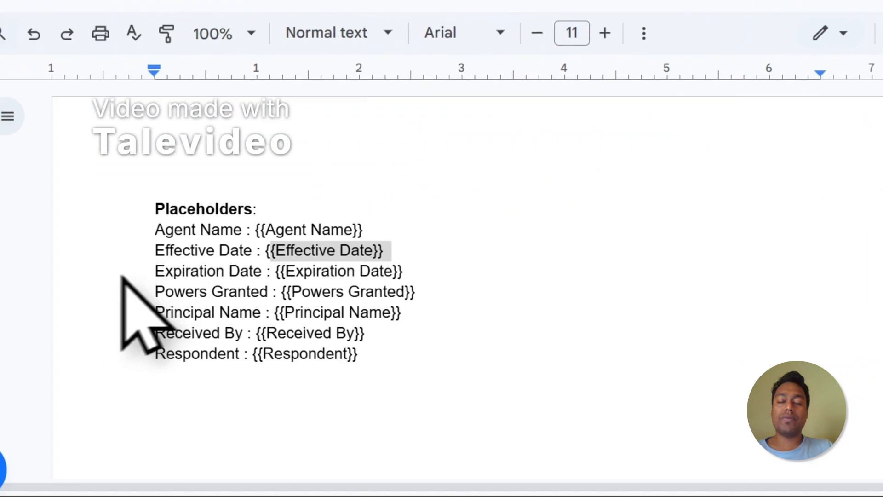
pyautogui.click(625, 127)
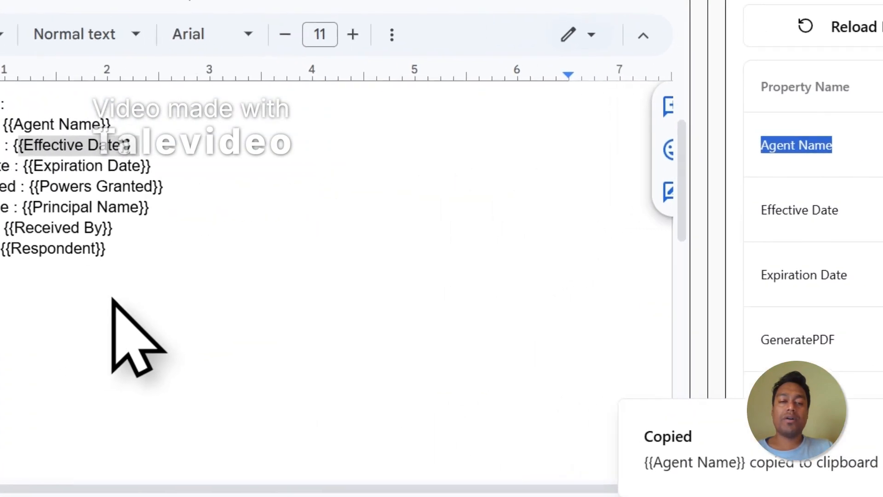
pyautogui.write('Agent D')
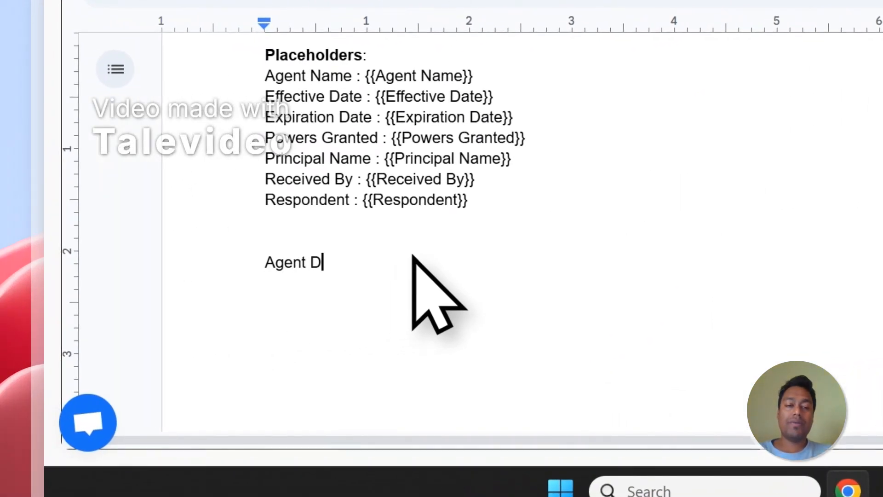
pyautogui.write('at')
pyautogui.press('BackSpace')
pyautogui.press('BackSpace')
pyautogui.press('BackSpace')
pyautogui.write('Name - {{Agent Name')
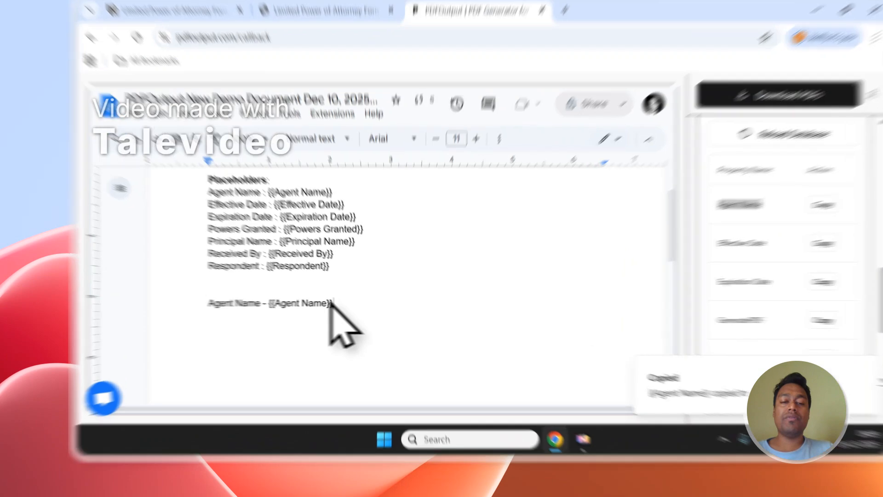
# Copy the Expiration Date tag and paste it on a new line below the Agent Name line.
pyautogui.moveTo(315, 314); pyautogui.dragTo(265, 314)
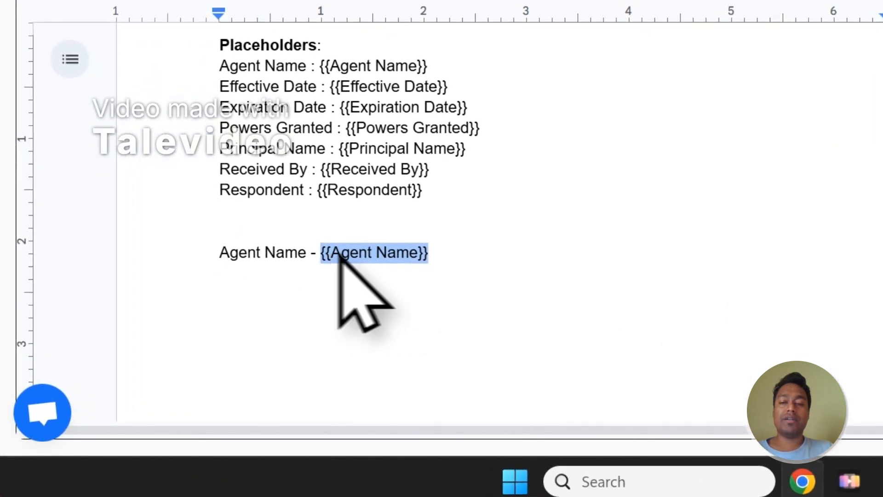
pyautogui.scroll(-3, 769, 257)
pyautogui.click(626, 118)
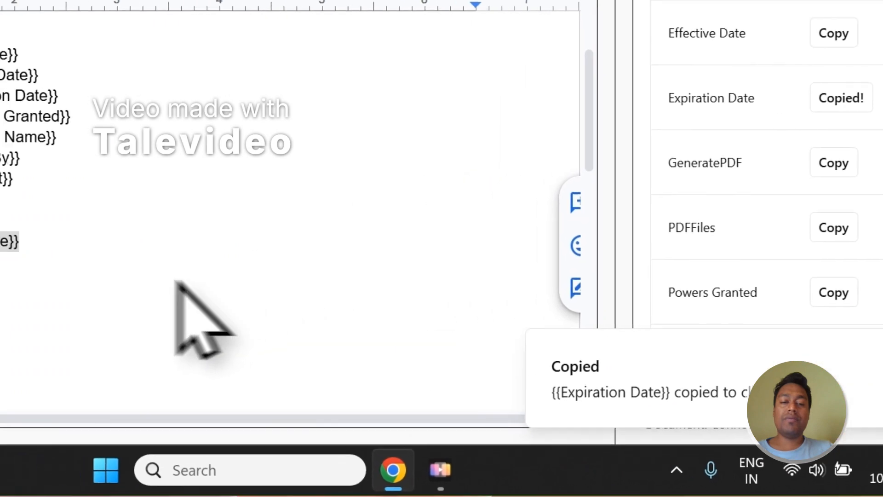
pyautogui.click(162, 241)
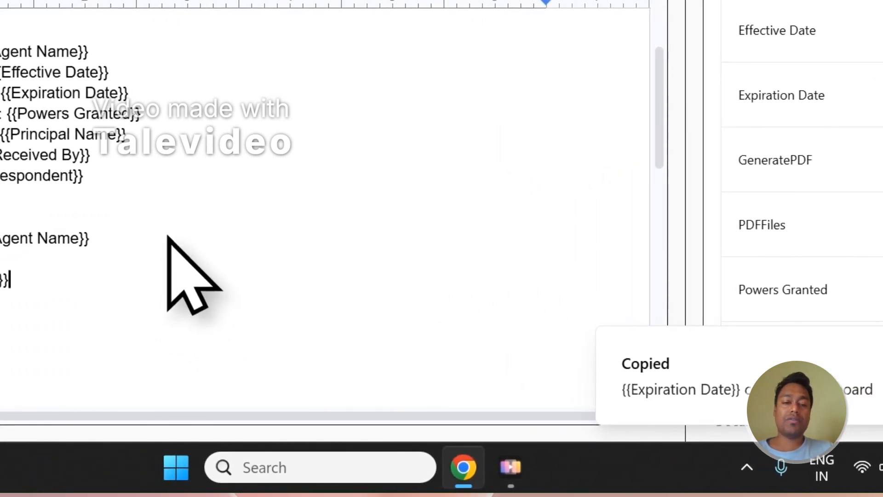
pyautogui.moveTo(17, 282); pyautogui.dragTo(220, 224)
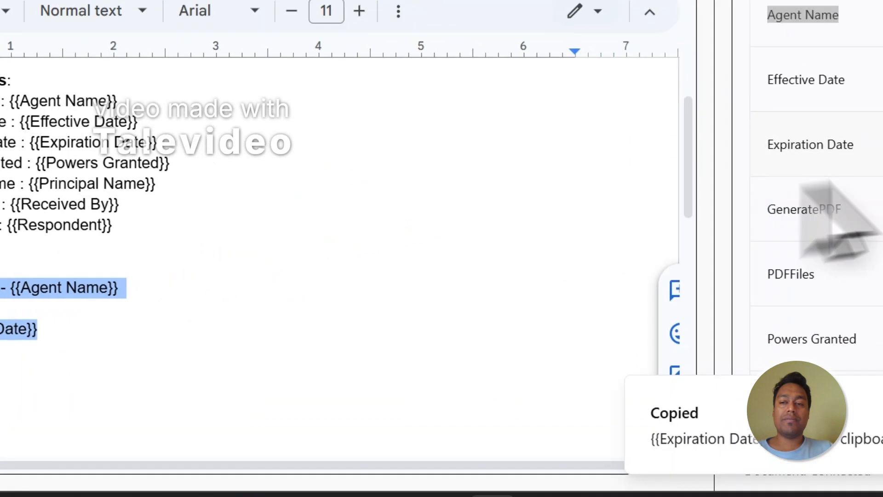
# Generate PDFs for the database entries from the PDFOutput panel.
pyautogui.scroll(10, 710, 247)
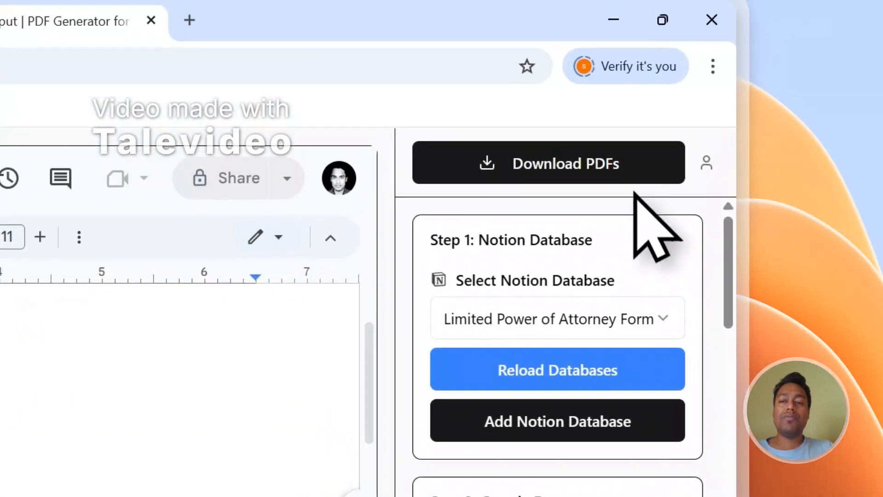
pyautogui.click(634, 181)
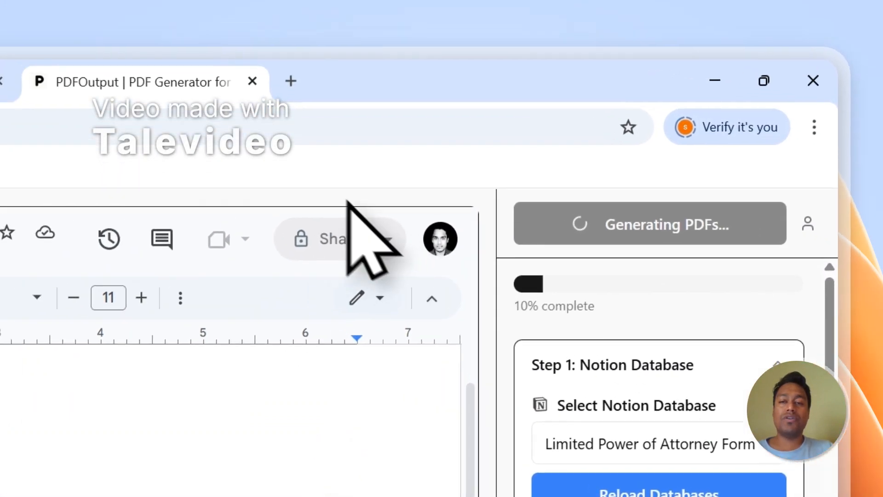
pyautogui.click(0, 30)
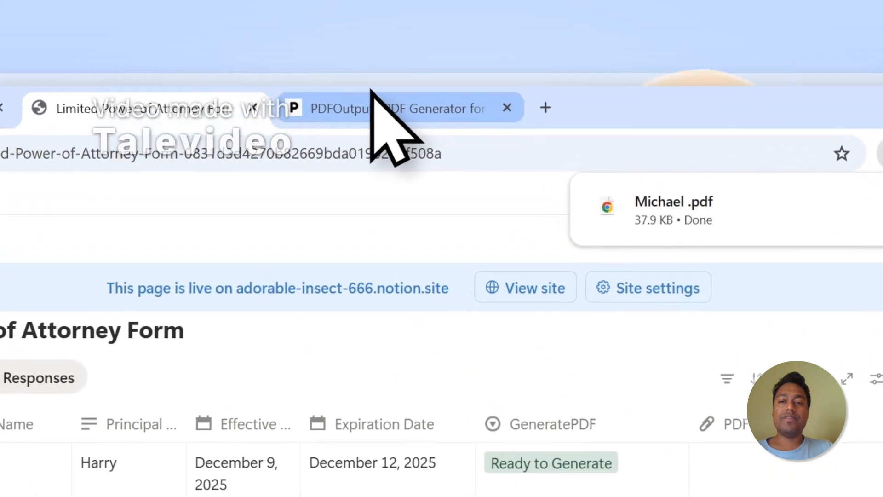
# Open the Michael PDF attached in the Notion table and review its filled-in values.
pyautogui.click(388, 125)
pyautogui.click(203, 103)
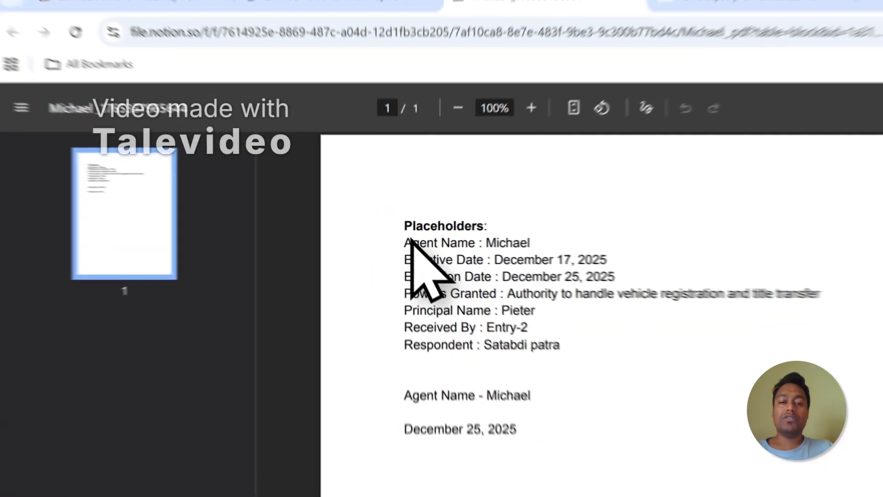
pyautogui.moveTo(352, 218); pyautogui.dragTo(438, 289)
pyautogui.scroll(-1, 438, 289)
pyautogui.click(595, 374)
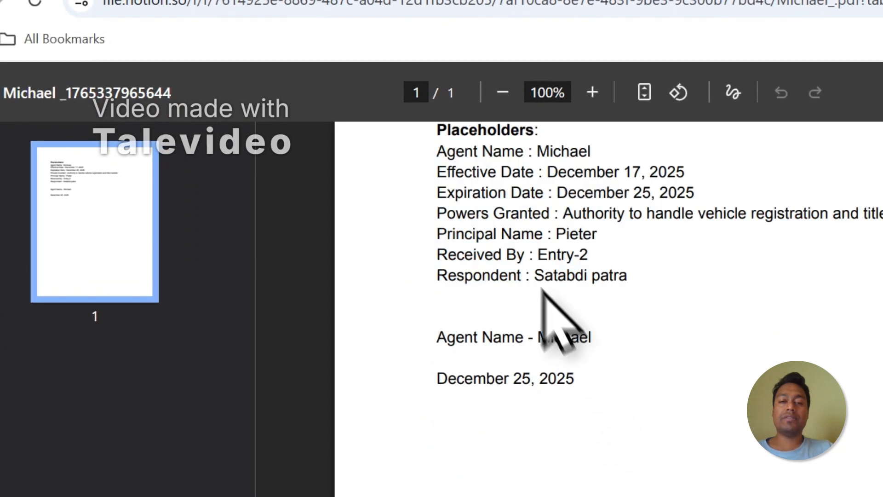
pyautogui.moveTo(449, 148); pyautogui.dragTo(534, 251)
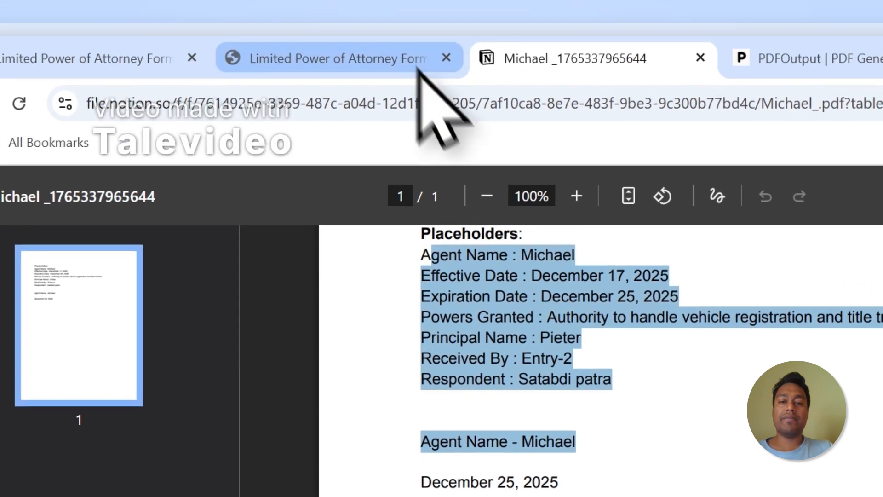
# Open the sudhir PDF attached in the Notion table and review its filled-in values.
pyautogui.click(420, 69)
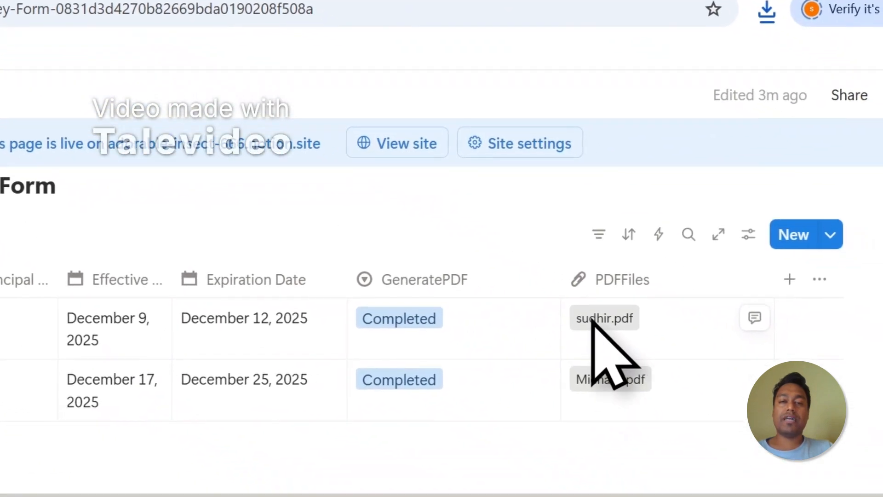
pyautogui.click(592, 319)
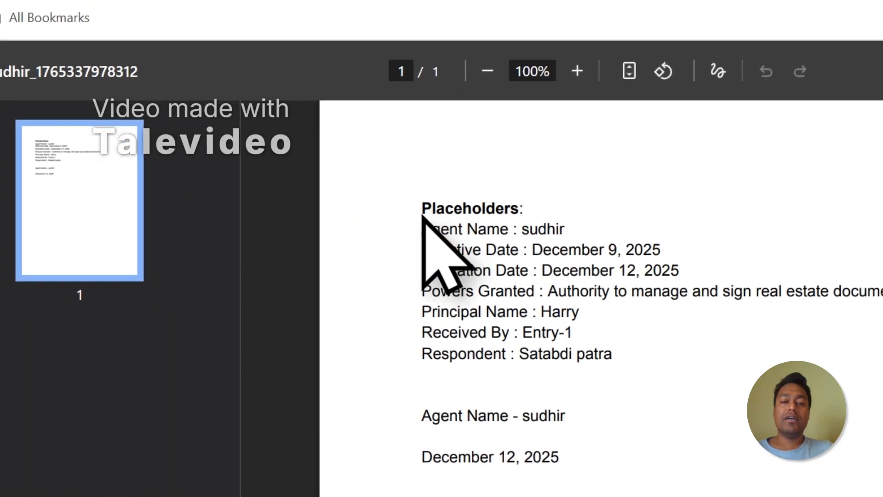
pyautogui.scroll(-3, 104, 226)
pyautogui.moveTo(96, 243); pyautogui.dragTo(134, 179)
pyautogui.moveTo(463, 152); pyautogui.dragTo(637, 355)
pyautogui.click(640, 336)
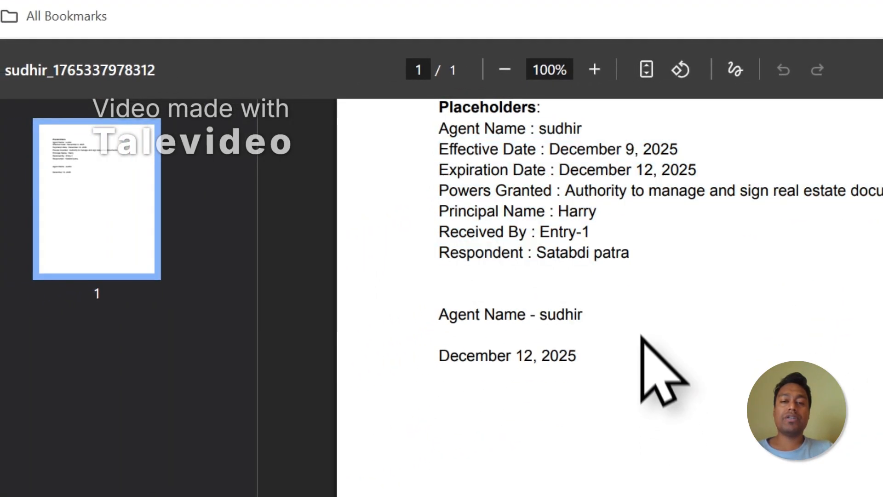
pyautogui.scroll(2, 728, 261)
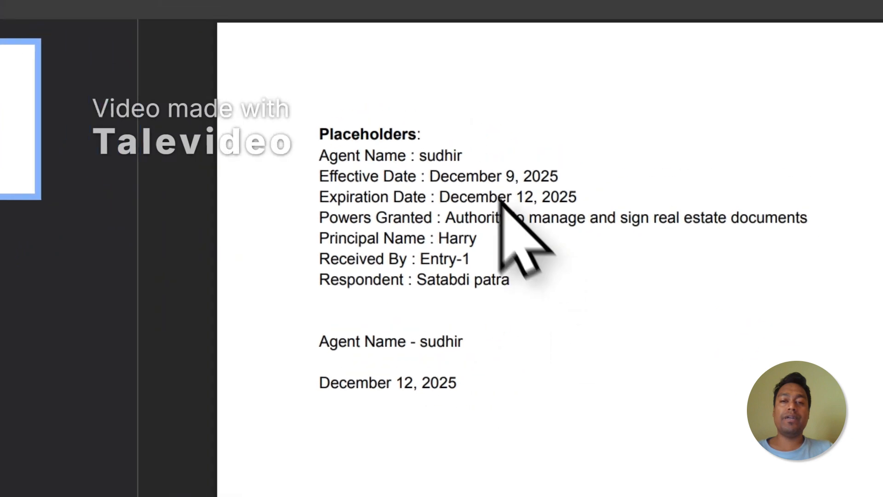
# Compare the two generated PDFs and close the sudhir PDF tab.
pyautogui.click(502, 56)
pyautogui.click(610, 298)
pyautogui.scroll(2, 612, 303)
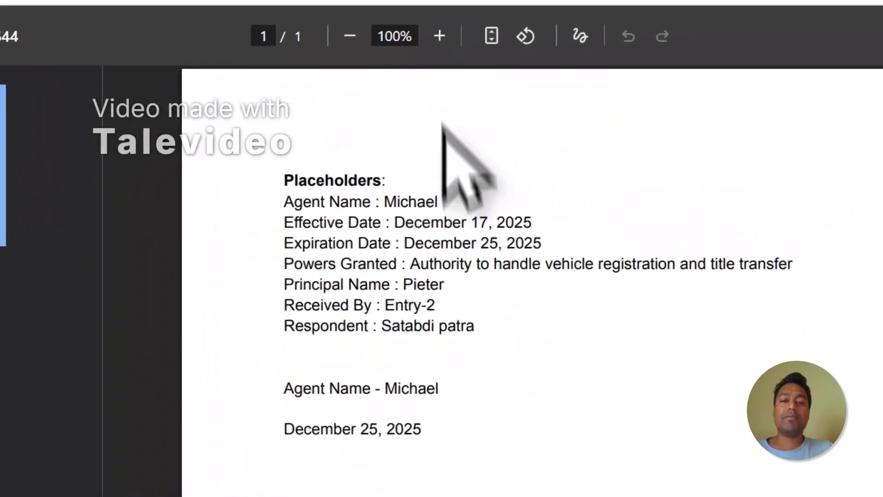
pyautogui.click(430, 81)
pyautogui.click(554, 104)
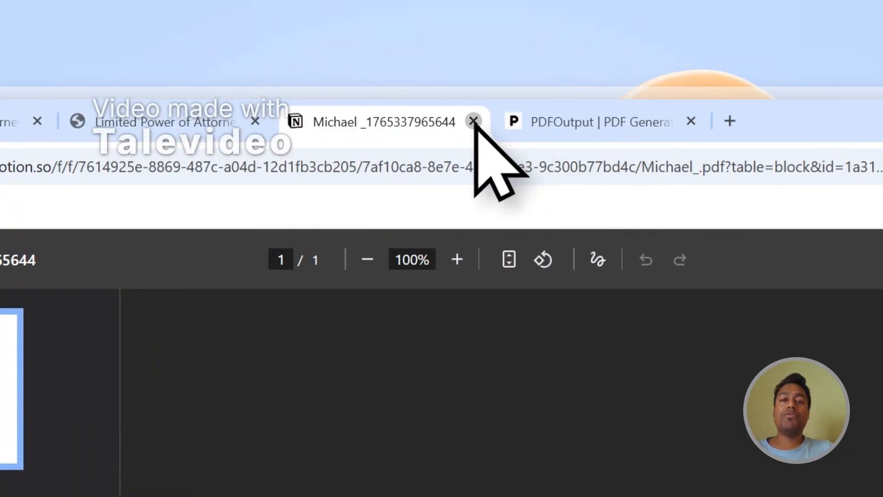
pyautogui.click(480, 121)
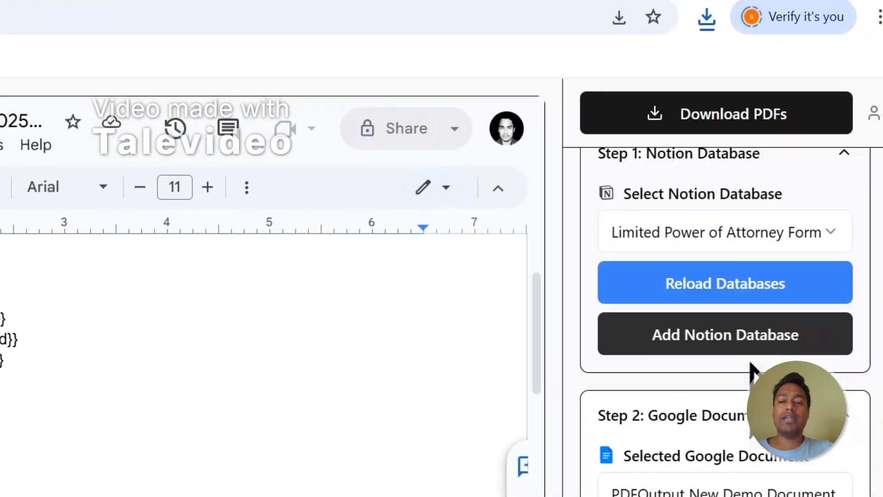
# Set up the Notion automation for automatic PDF generation from the mapping section.
pyautogui.scroll(-8, 750, 370)
pyautogui.click(735, 392)
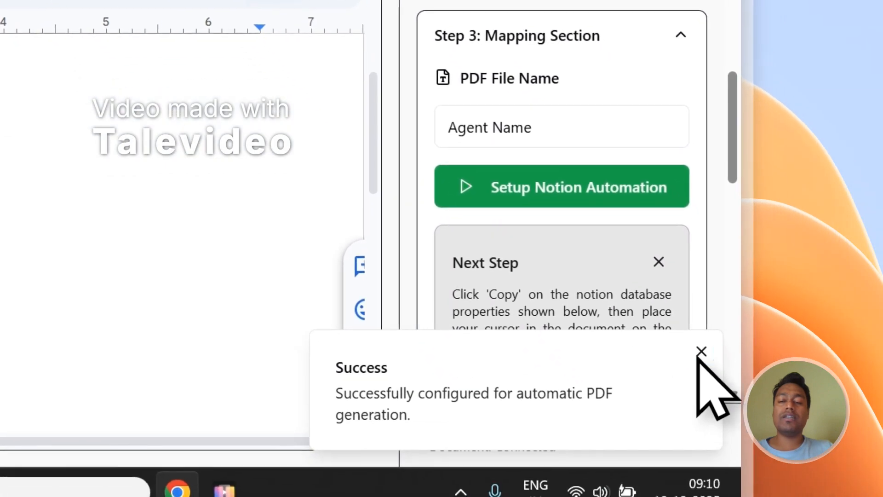
pyautogui.click(700, 351)
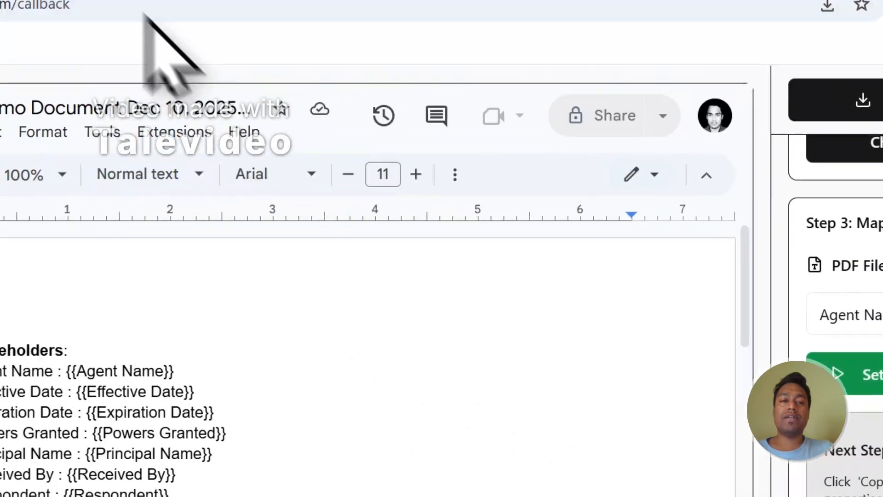
# Add a new entry to the Notion form table and set its GeneratePDF status to Ready to Generate.
pyautogui.click(453, 84)
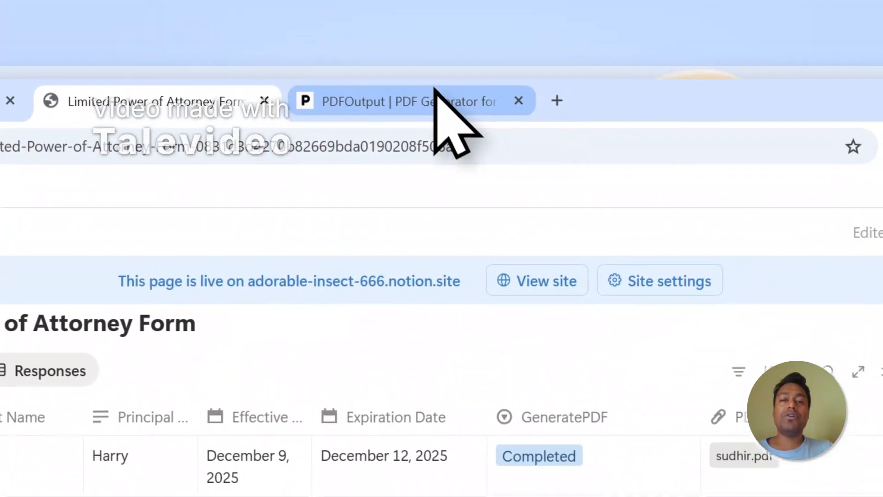
pyautogui.click(438, 103)
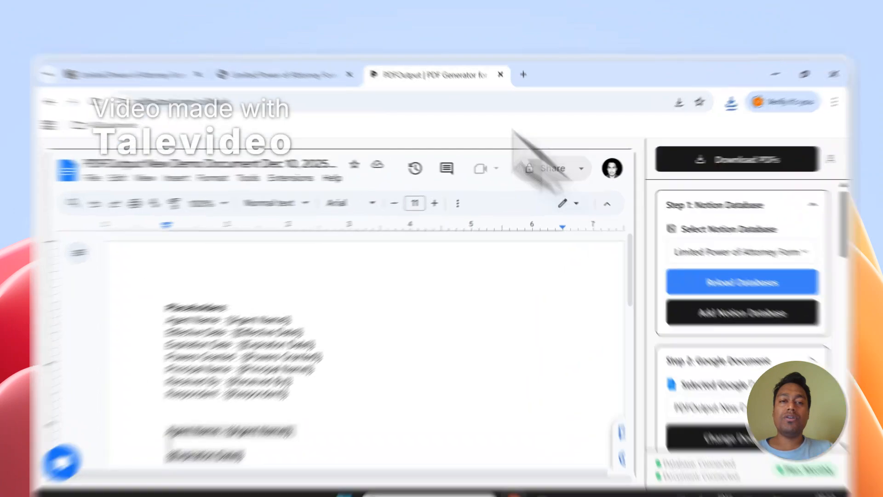
pyautogui.click(317, 67)
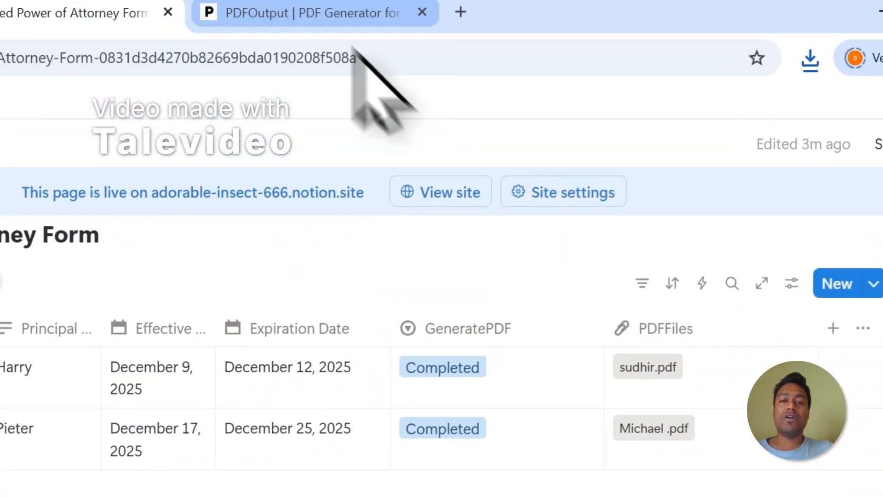
pyautogui.click(339, 12)
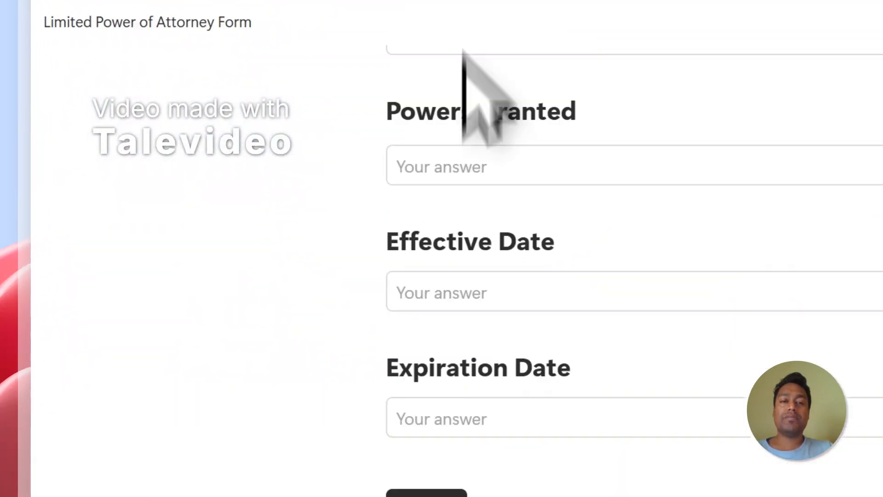
pyautogui.click(265, 368)
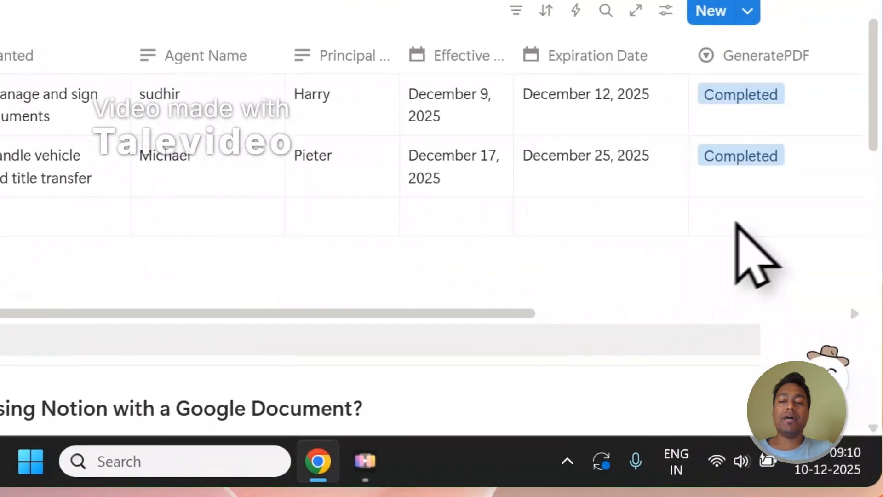
pyautogui.click(736, 224)
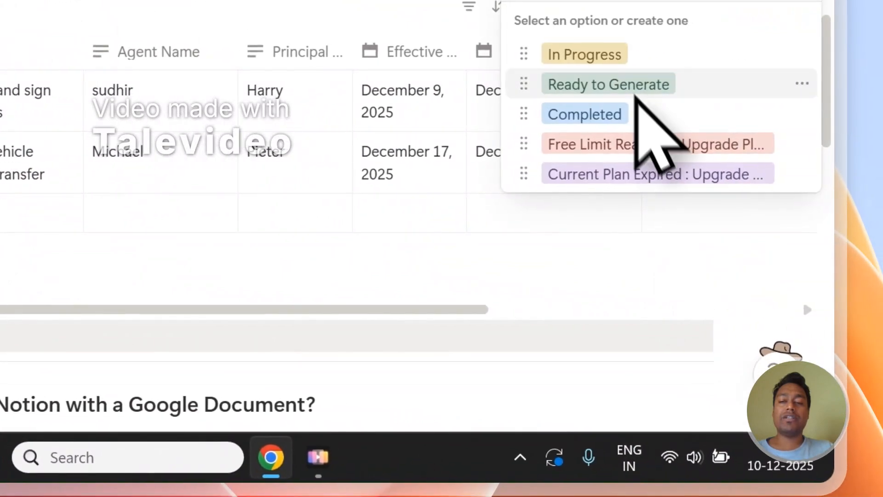
pyautogui.click(636, 92)
pyautogui.hscroll(5, 485, 306)
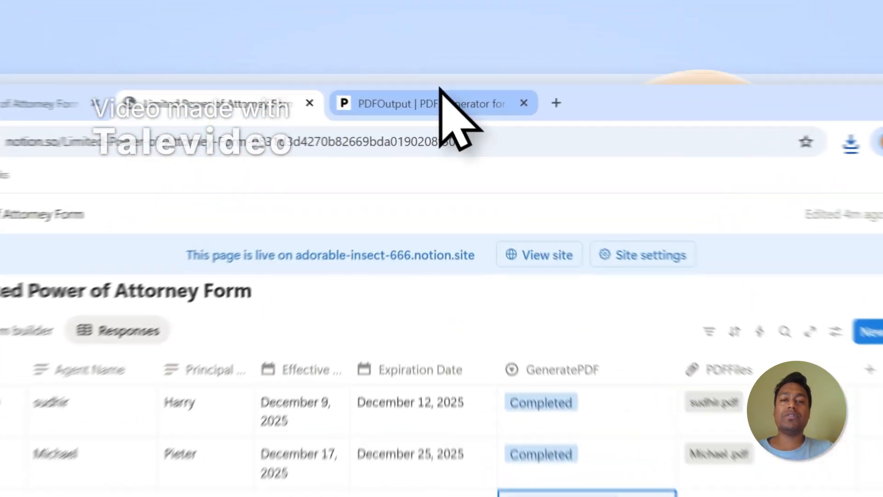
# Check the new entry's PDF generation in the Notion table and the PDFOutput tab.
pyautogui.click(434, 65)
pyautogui.scroll(-3, 673, 317)
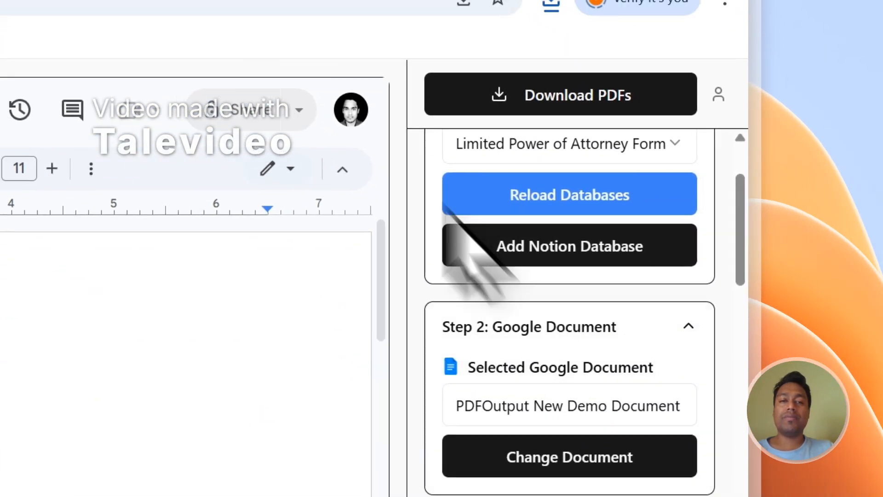
pyautogui.click(223, 88)
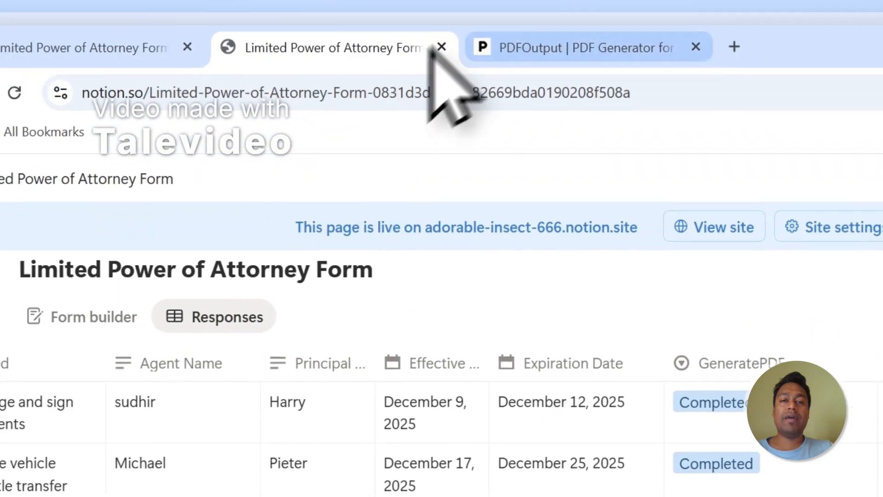
pyautogui.click(566, 105)
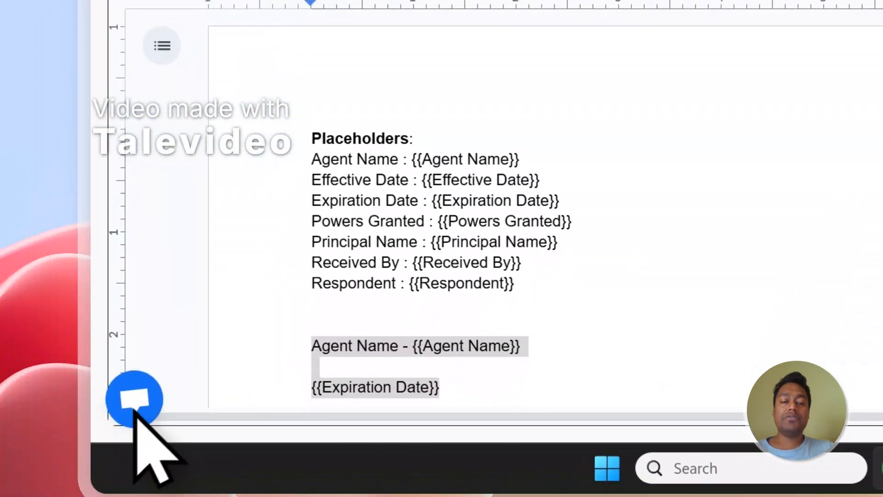
# Sign out of PDFOutput through the account menu.
pyautogui.click(143, 371)
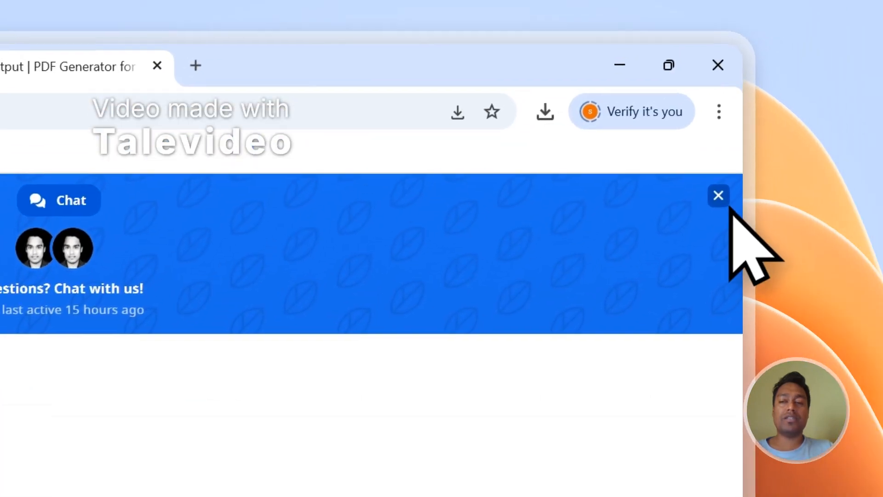
pyautogui.click(782, 66)
pyautogui.click(706, 222)
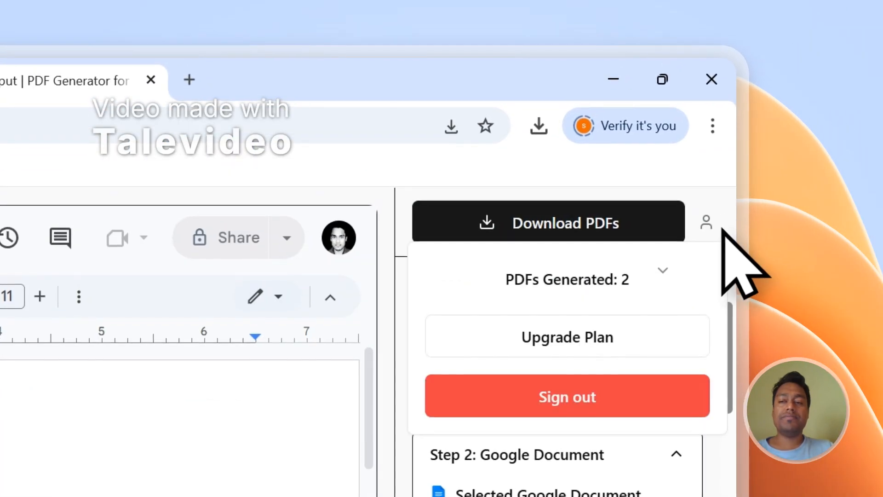
pyautogui.click(591, 399)
# Open the Contact page from the PDFOutput site footer and return to the Notion table.
pyautogui.moveTo(729, 243); pyautogui.dragTo(733, 325)
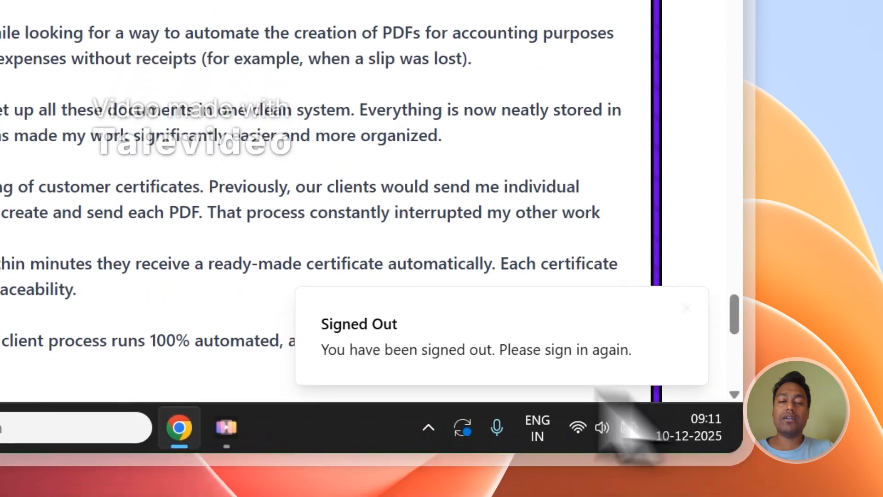
pyautogui.scroll(-3, 394, 142)
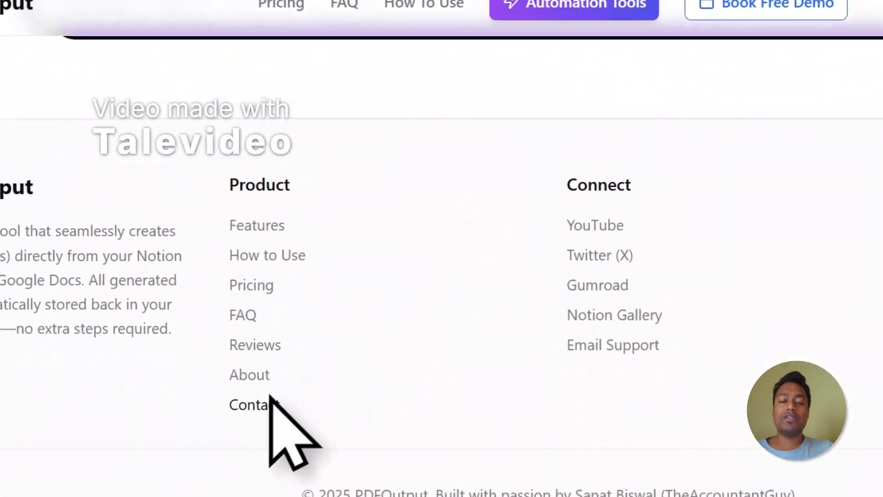
pyautogui.click(276, 403)
pyautogui.scroll(-3, 548, 176)
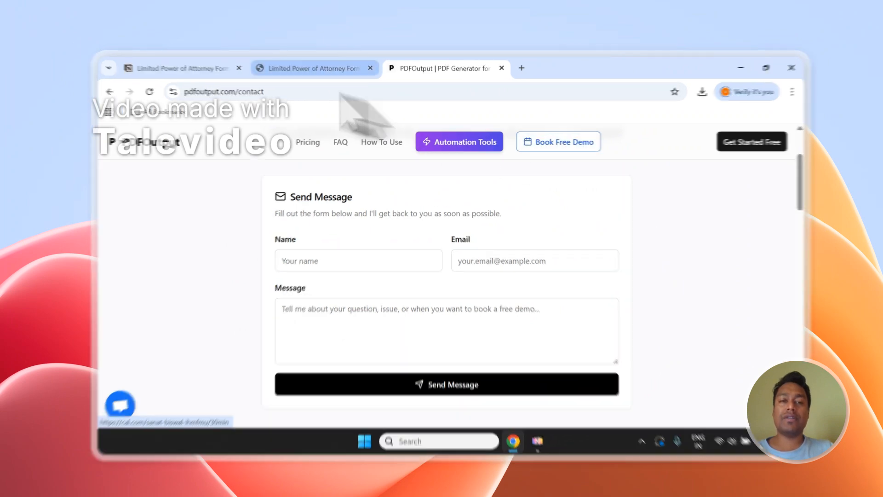
pyautogui.click(294, 67)
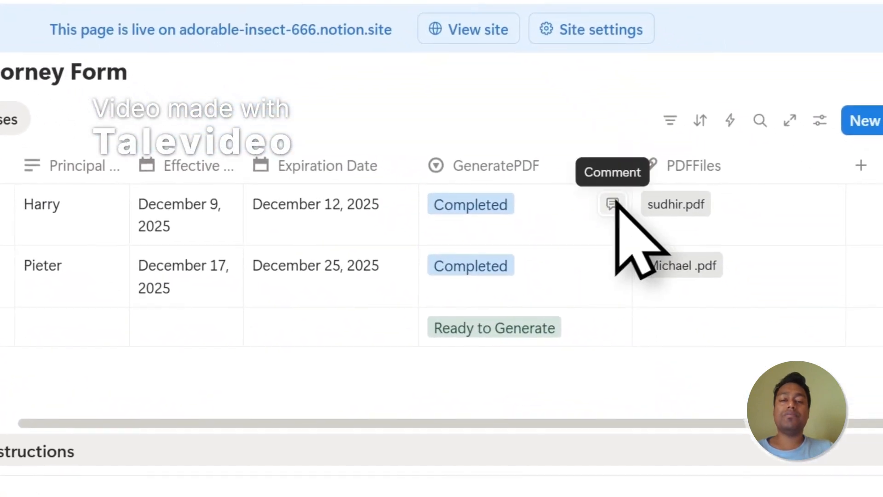